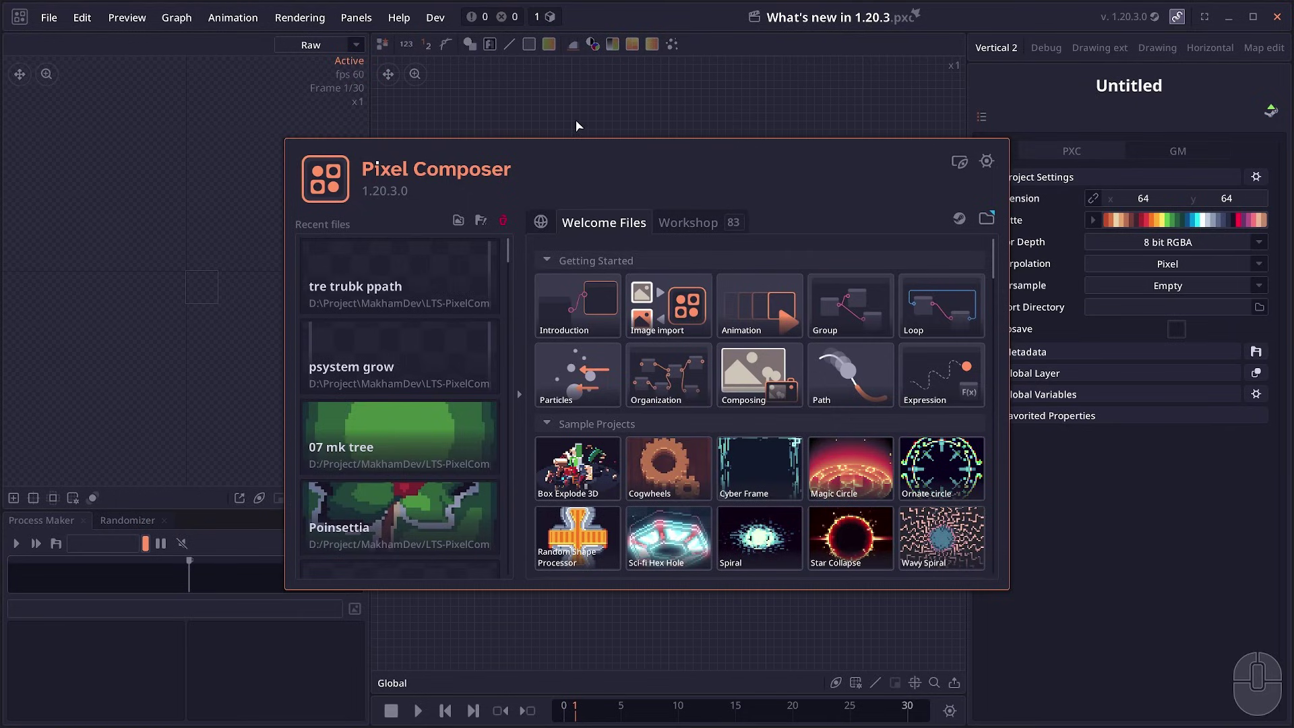
Load the color blindness demo project into the graph and open the Color Blind node's Type options.
{"action": "left_click", "coordinate": [680, 25]}
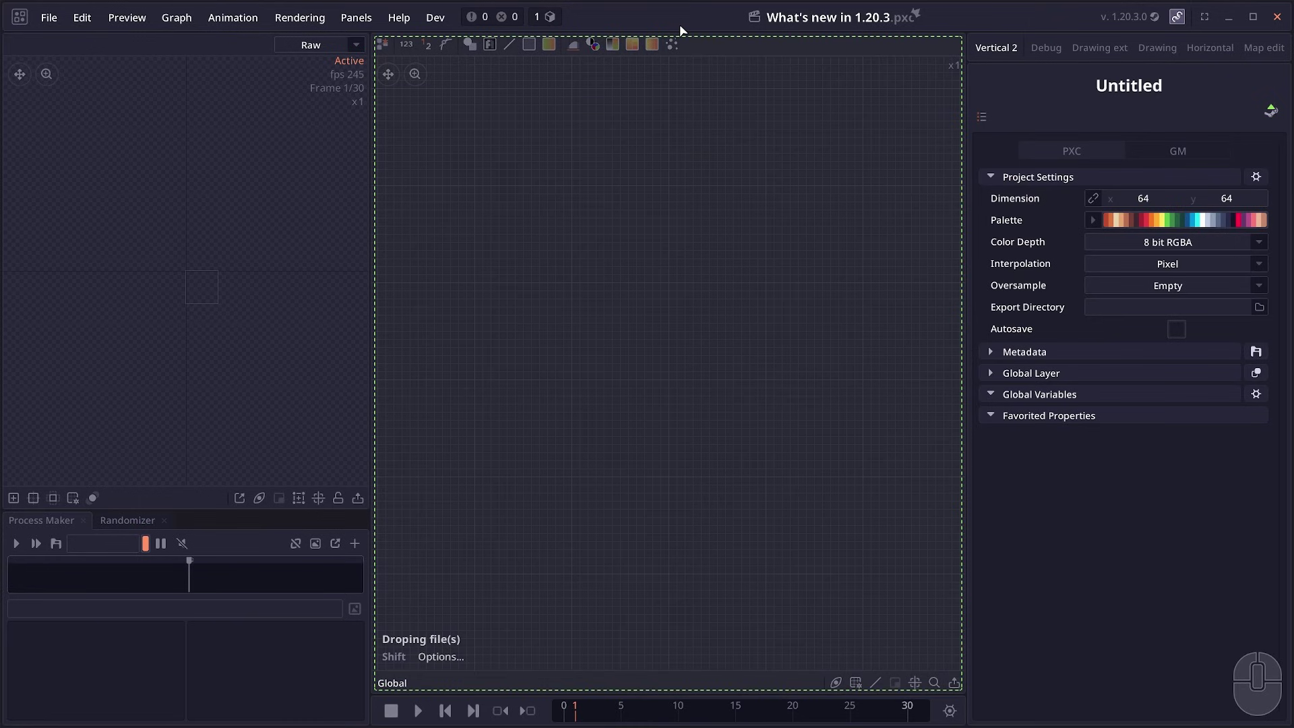
{"action": "left_click_drag", "start_coordinate": [679, 25], "coordinate": [652, 254]}
{"action": "left_click", "coordinate": [666, 464]}
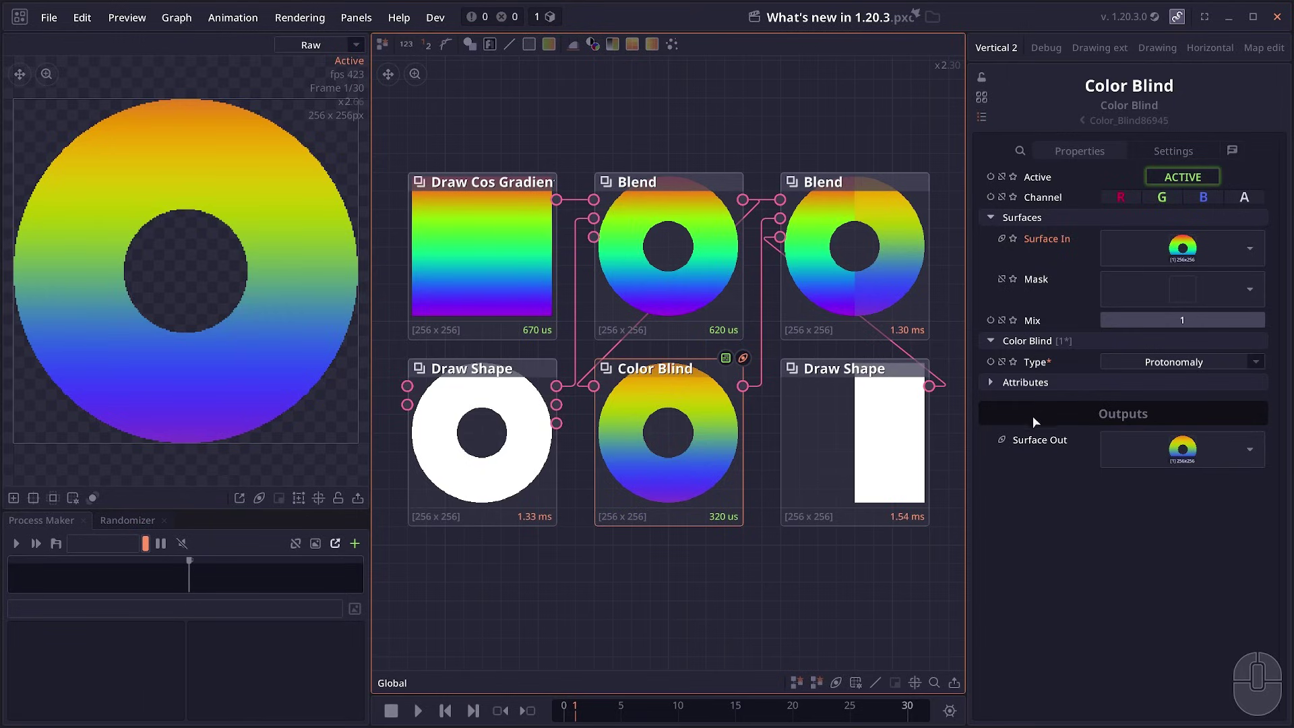
{"action": "left_click", "coordinate": [1174, 363]}
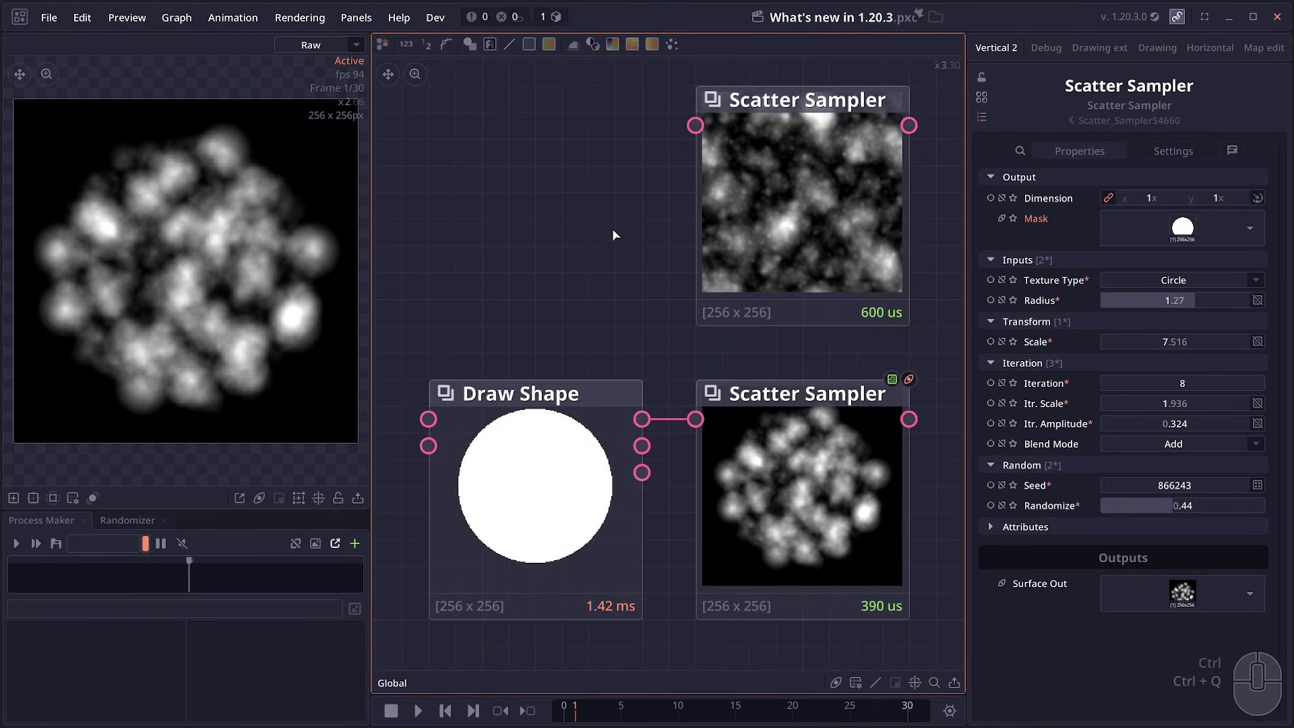
Examine the output and settings of the unmasked Scatter Sampler node and compare it with the circle-masked one.
{"action": "left_click", "coordinate": [761, 213]}
{"action": "scroll", "coordinate": [608, 278], "scroll_direction": "up", "scroll_amount": 1}
{"action": "scroll", "coordinate": [604, 281], "scroll_direction": "down", "scroll_amount": 1}
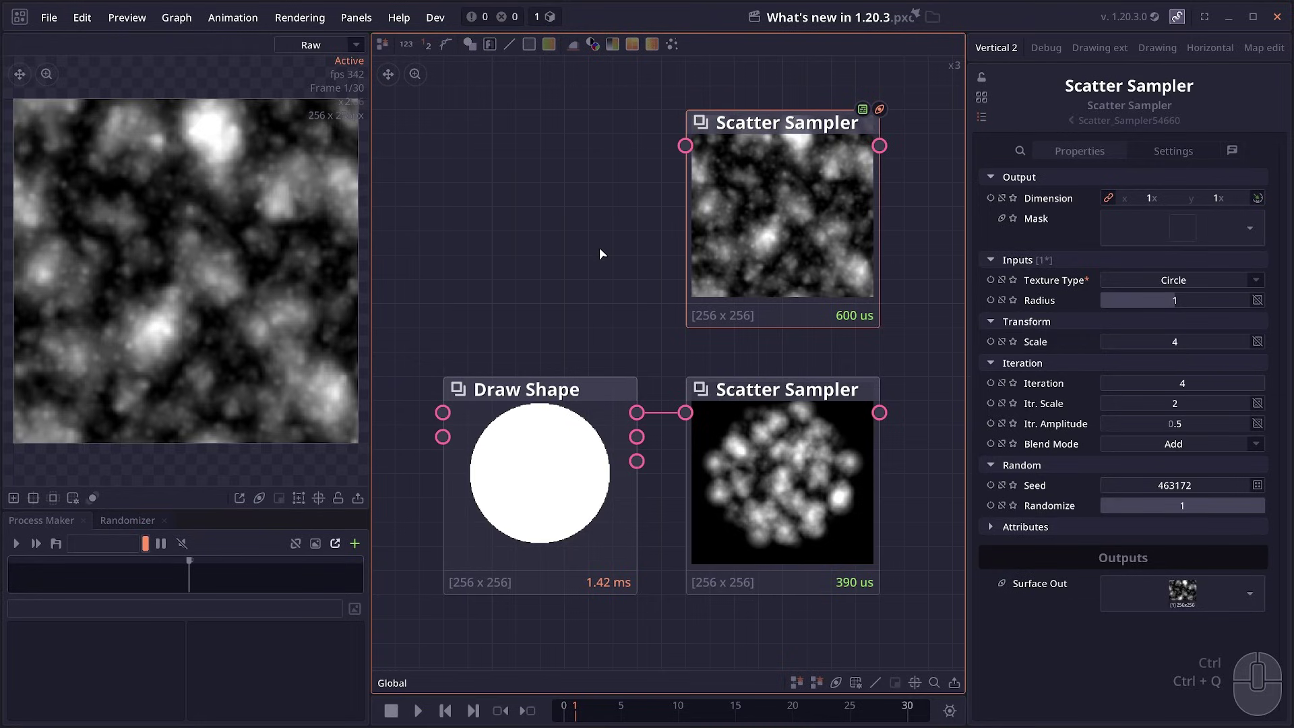
{"action": "left_click", "coordinate": [600, 248]}
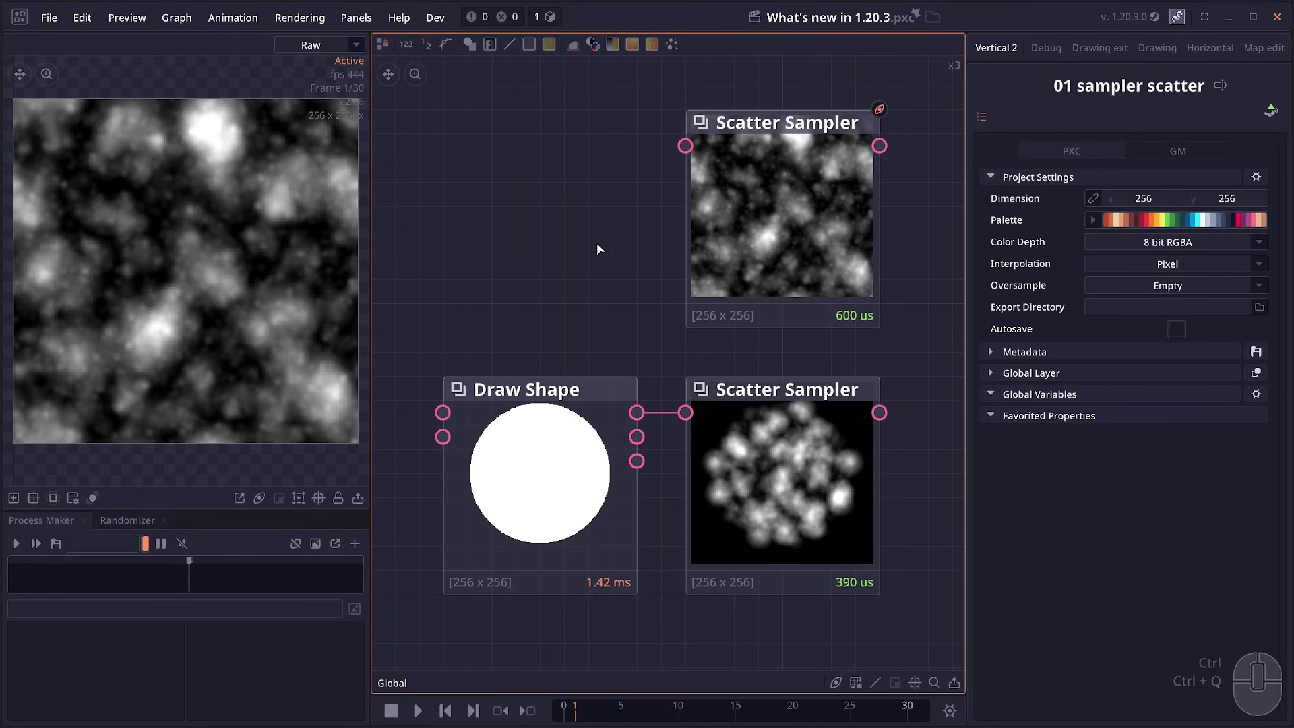
{"action": "left_click_drag", "start_coordinate": [601, 245], "coordinate": [639, 242]}
{"action": "left_click", "coordinate": [766, 258]}
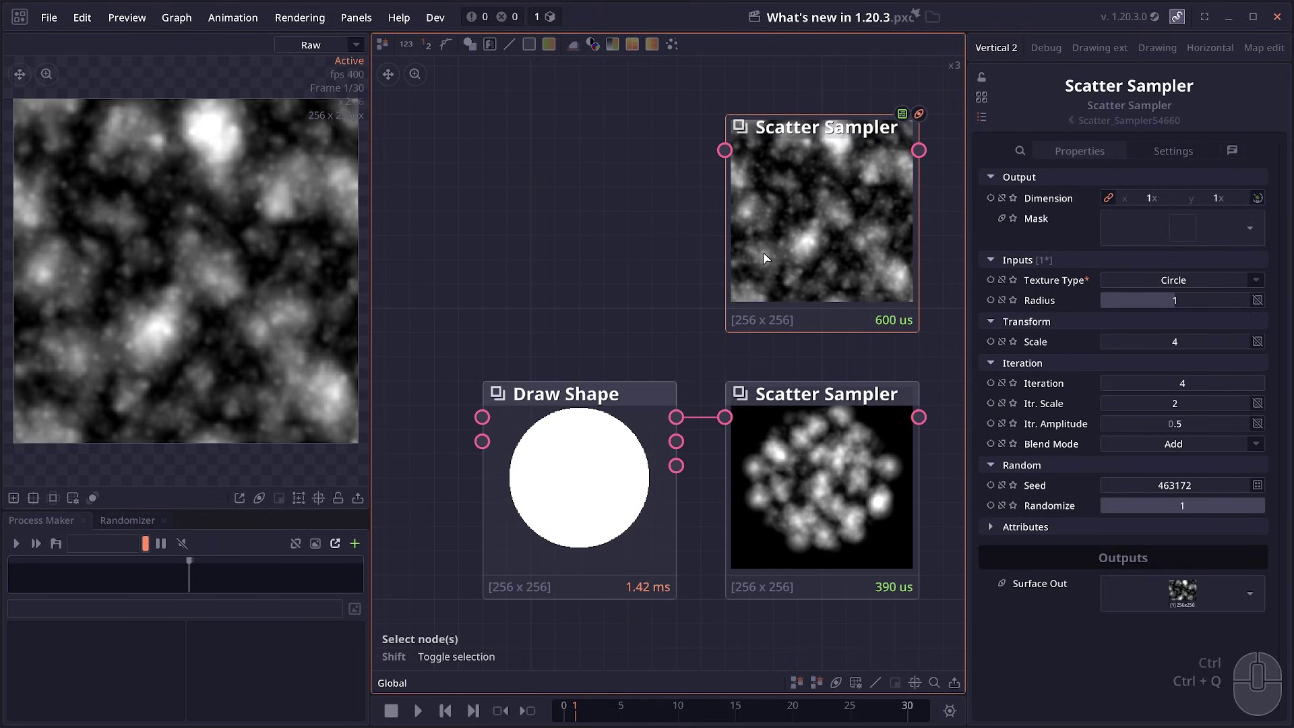
{"action": "scroll", "coordinate": [661, 292], "scroll_direction": "down", "scroll_amount": 1}
{"action": "left_click", "coordinate": [855, 418]}
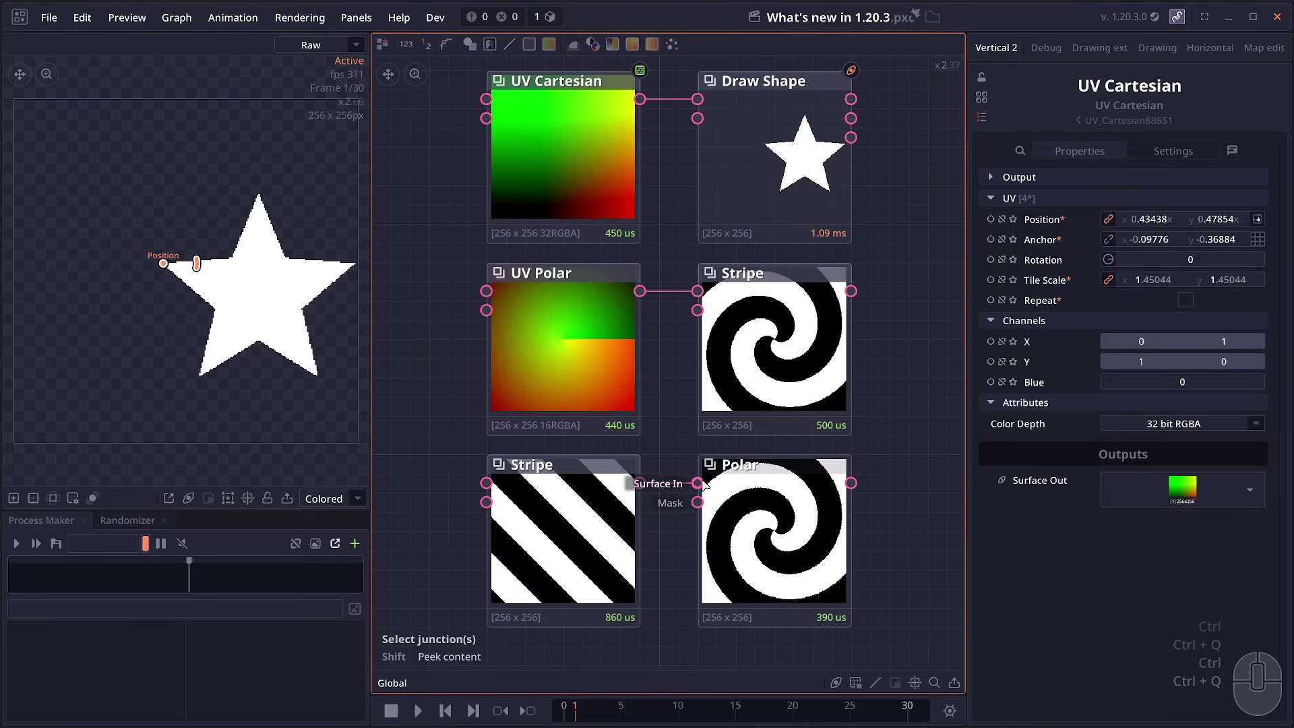
Compare the UV Polar and UV Cartesian maps and inspect the star shape driven by the Cartesian map.
{"action": "left_click_drag", "start_coordinate": [697, 484], "coordinate": [481, 490]}
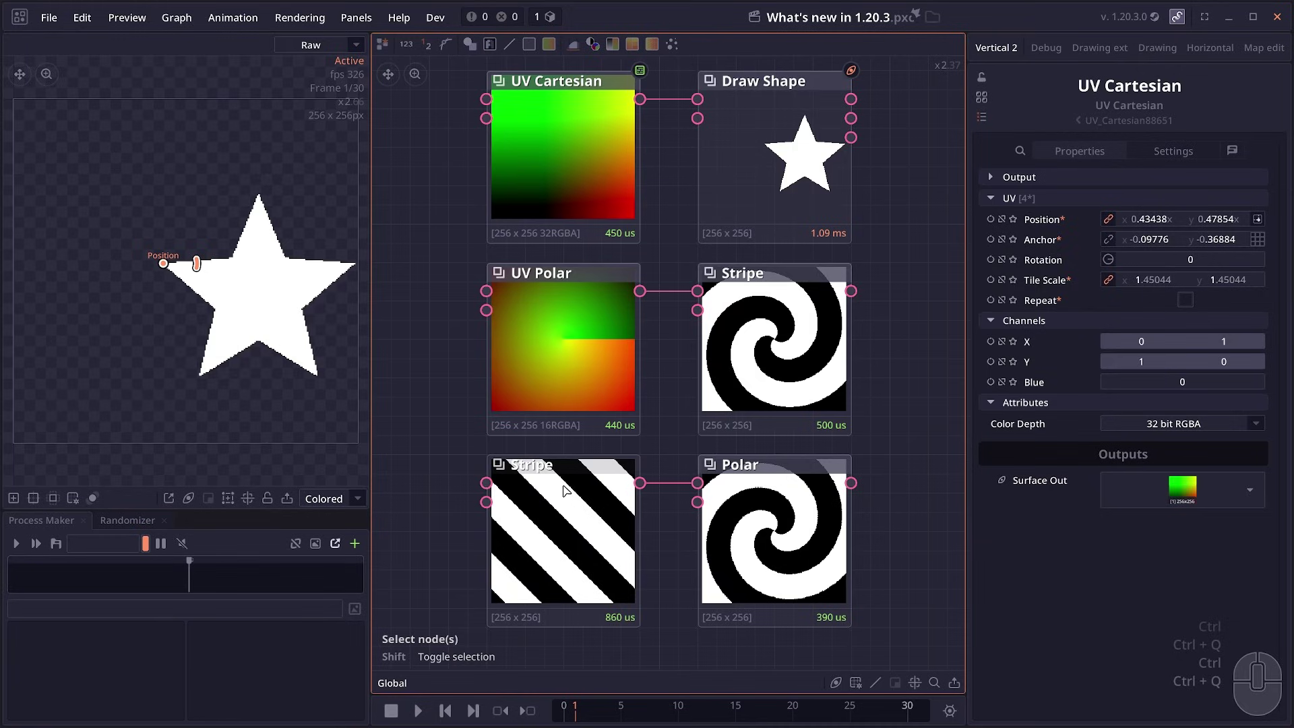
{"action": "left_click", "coordinate": [568, 362]}
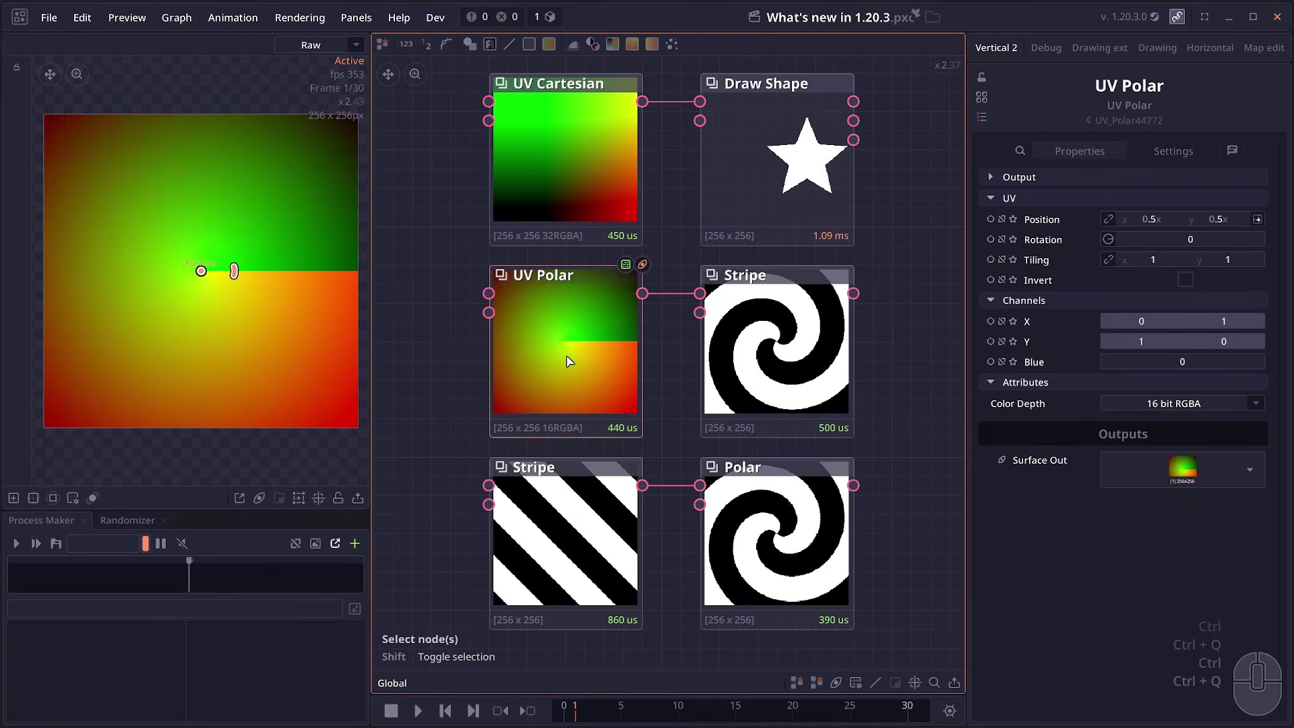
{"action": "left_click", "coordinate": [550, 191]}
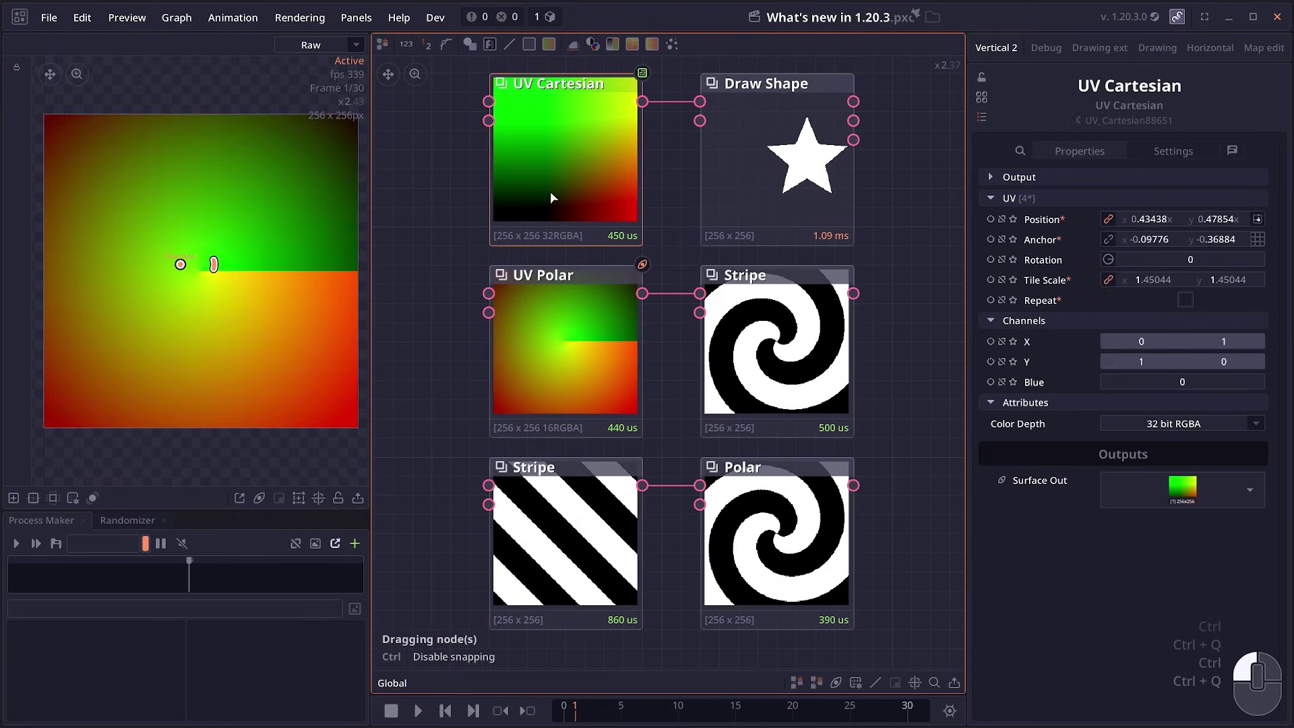
{"action": "left_click", "coordinate": [541, 348]}
{"action": "left_click_drag", "start_coordinate": [539, 349], "coordinate": [501, 417]}
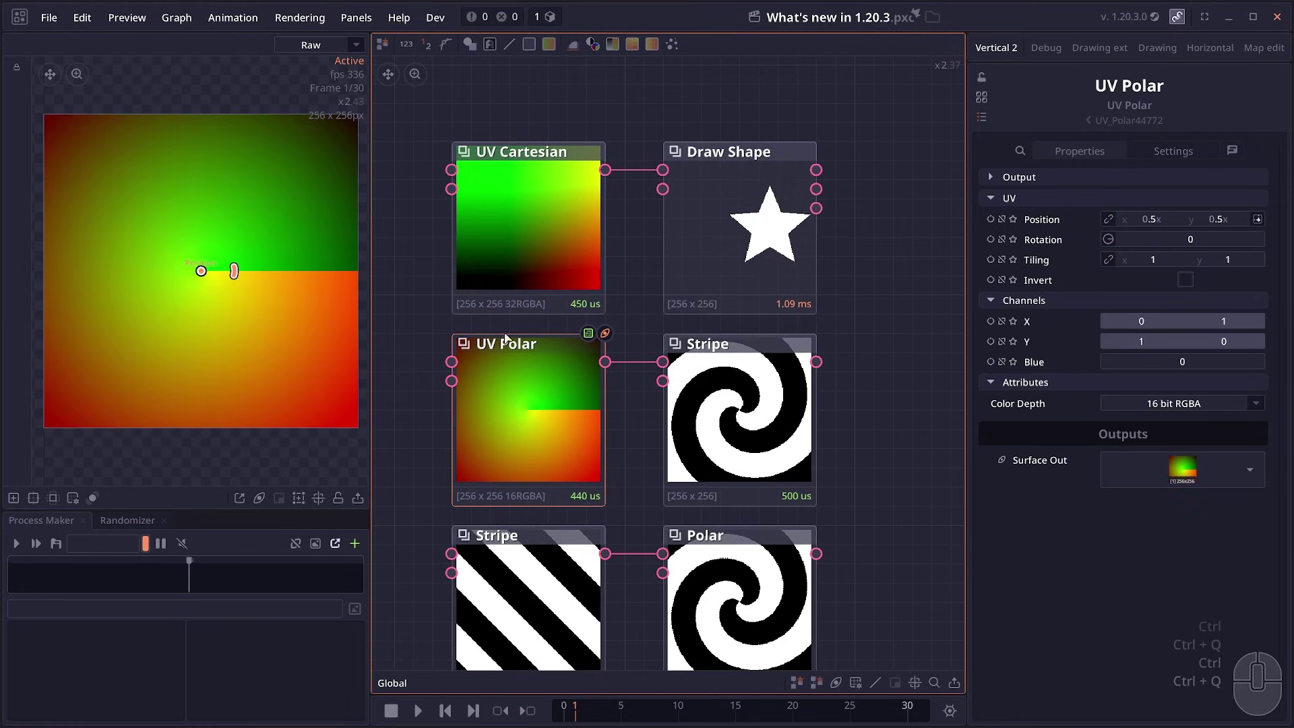
{"action": "left_click", "coordinate": [507, 174]}
{"action": "left_click_drag", "start_coordinate": [507, 174], "coordinate": [517, 236]}
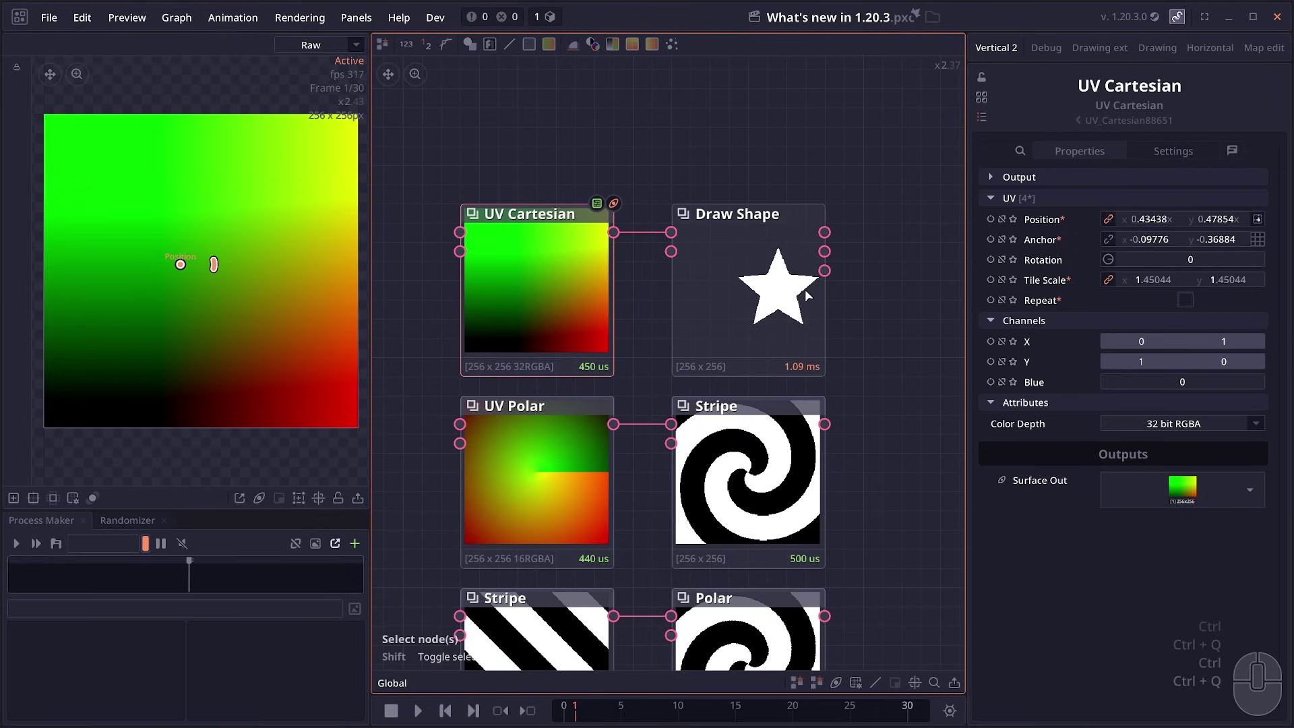
{"action": "left_click", "coordinate": [765, 303]}
{"action": "scroll", "coordinate": [788, 284], "scroll_direction": "up", "scroll_amount": 2}
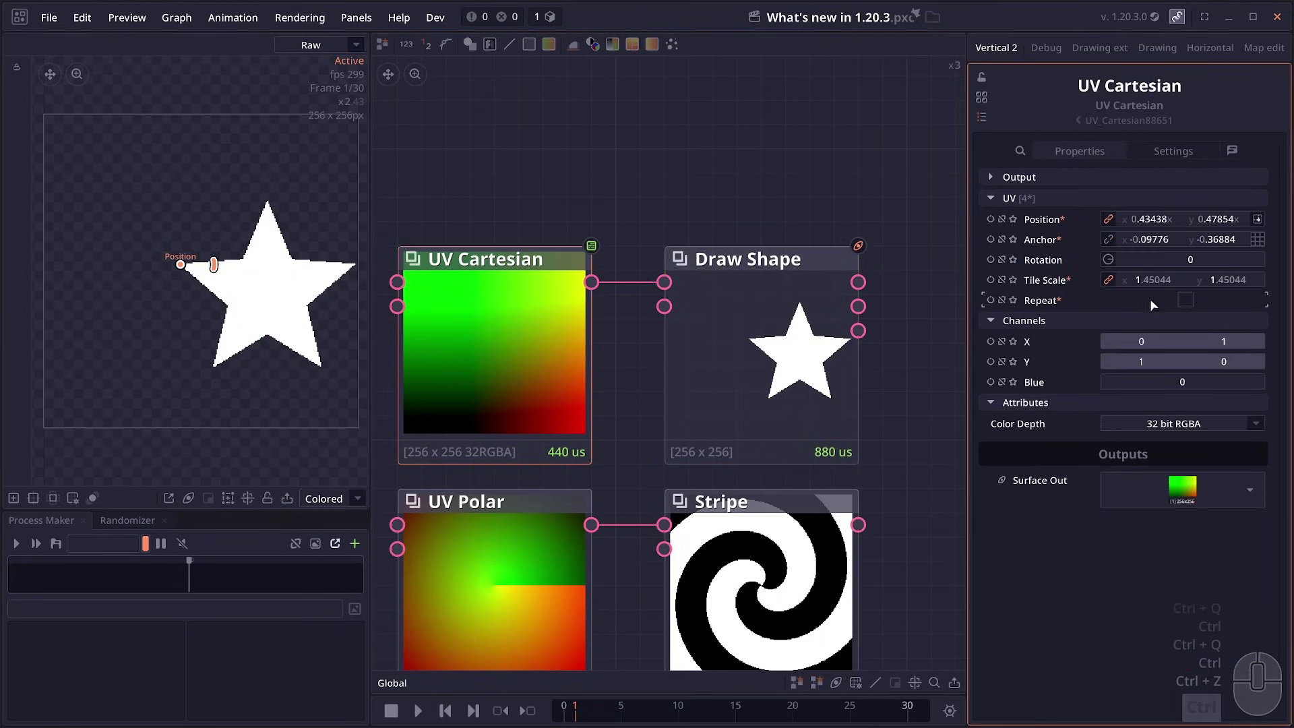
Lower the UV Cartesian node's linked tile scale to about 0.118 while previewing the star shape.
{"action": "left_click_drag", "start_coordinate": [1168, 282], "coordinate": [986, 287]}
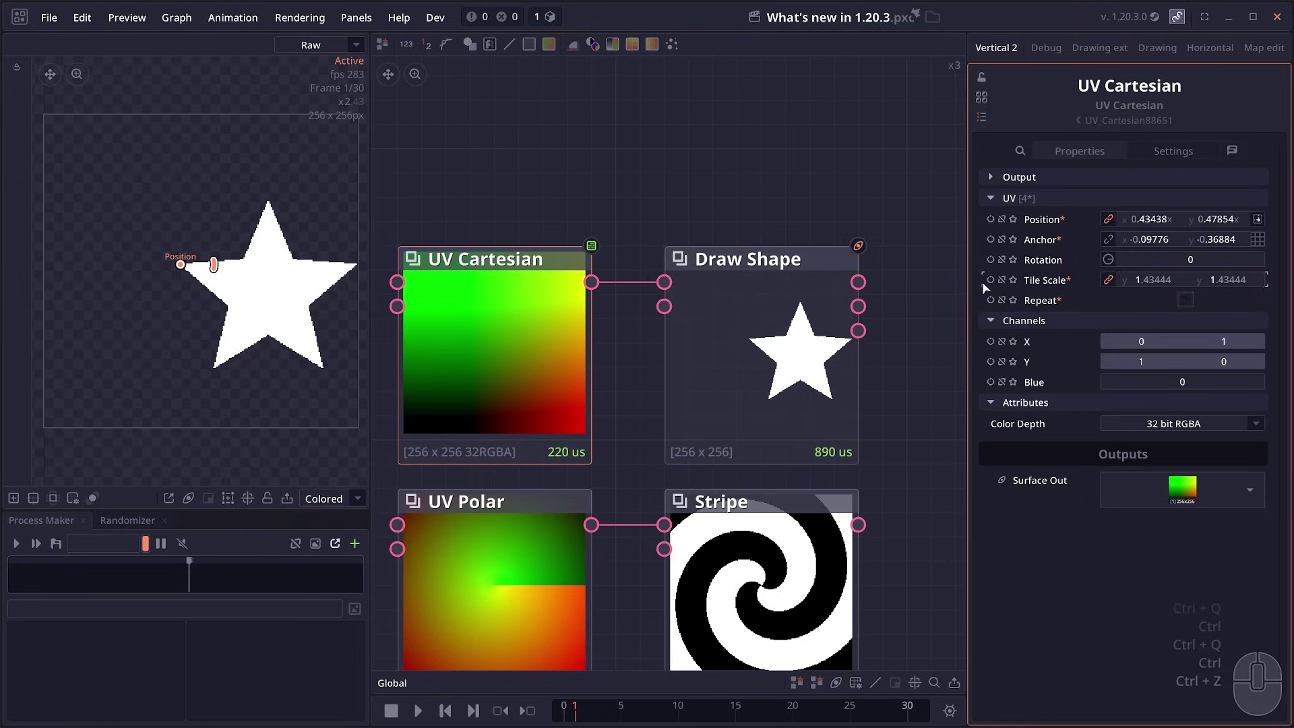
{"action": "mouse_move", "coordinate": [1165, 286]}
{"action": "left_mouse_down"}
{"action": "mouse_move", "coordinate": [712, 286]}
{"action": "mouse_move", "coordinate": [1133, 279]}
{"action": "mouse_move", "coordinate": [1119, 280]}
{"action": "left_mouse_up"}
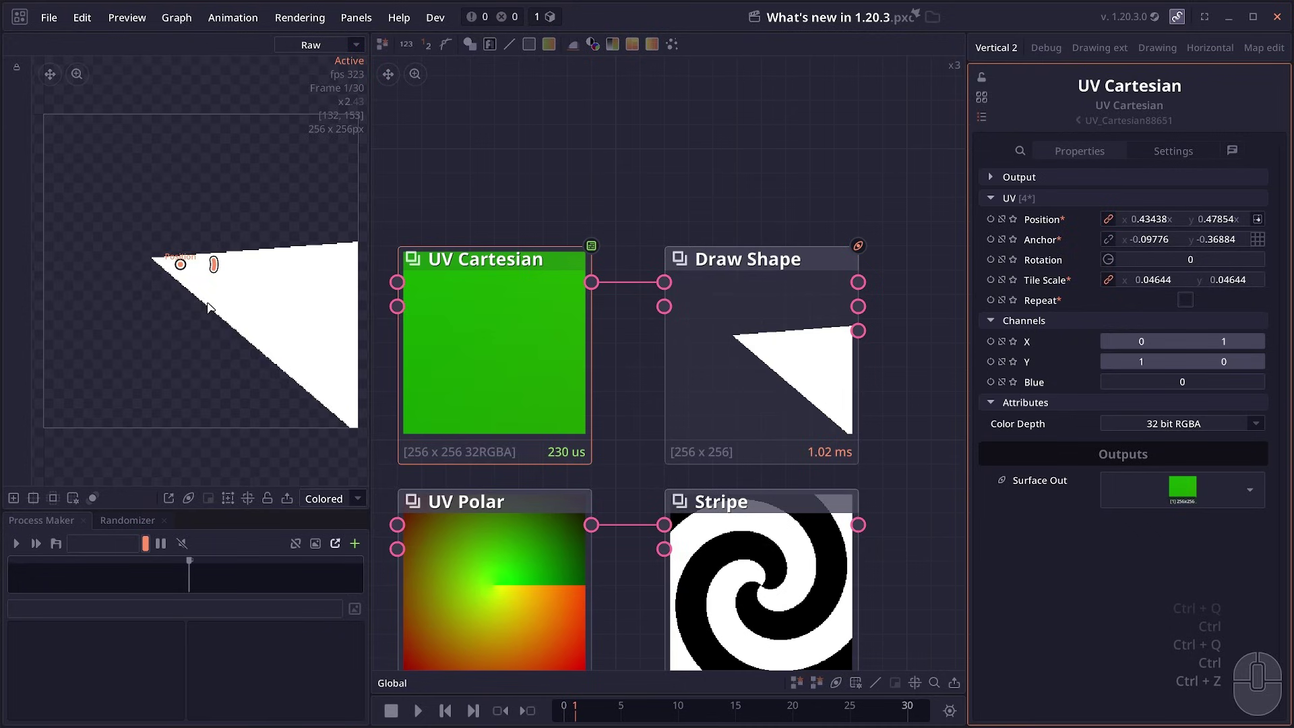
{"action": "scroll", "coordinate": [278, 274], "scroll_direction": "down", "scroll_amount": 1}
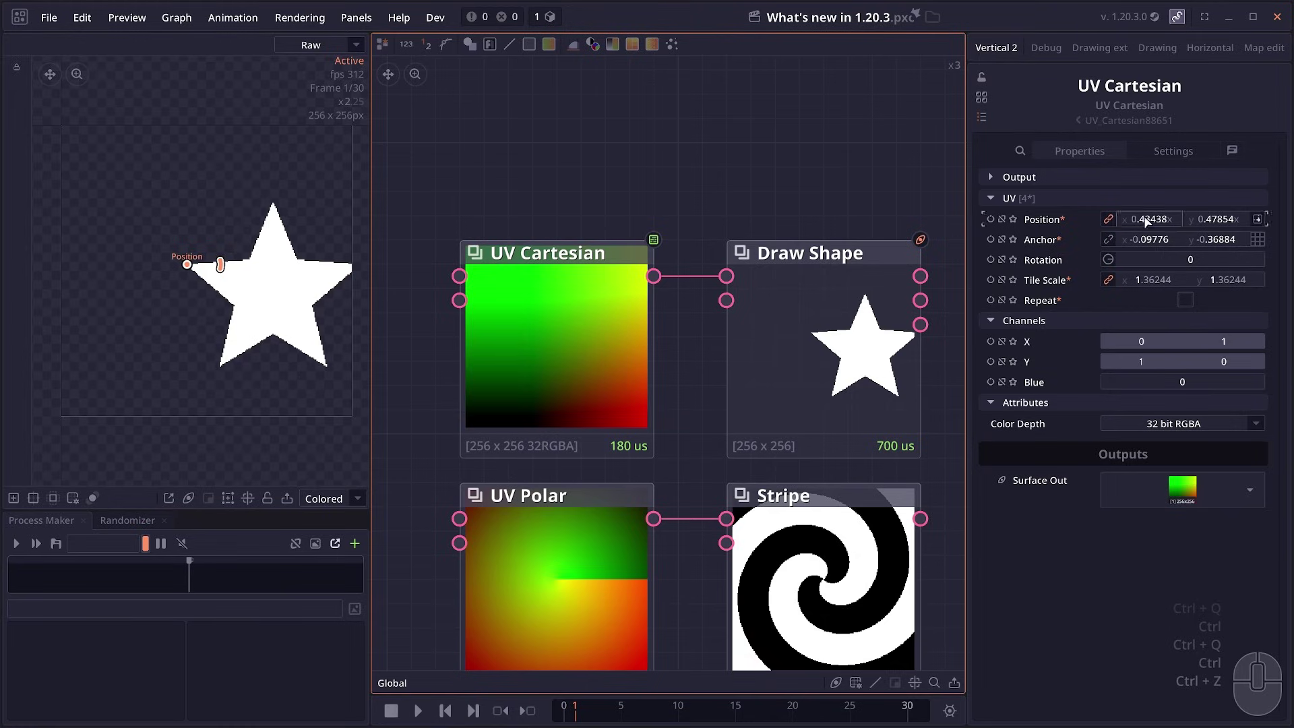
{"action": "left_click", "coordinate": [588, 438]}
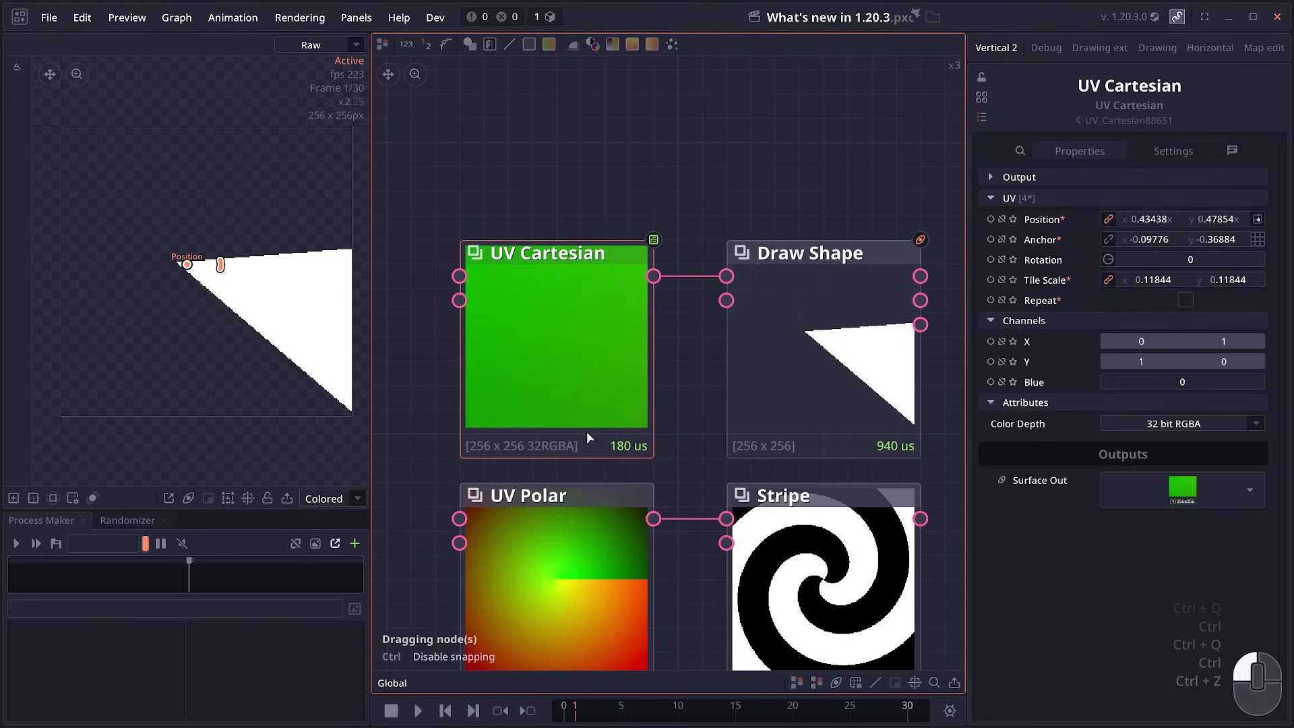
{"action": "left_click_drag", "start_coordinate": [589, 438], "coordinate": [589, 444]}
Switch the UV Cartesian node's color depth to 8 bit RGBA for comparison and back to 32 bit RGBA.
{"action": "left_click", "coordinate": [1190, 425]}
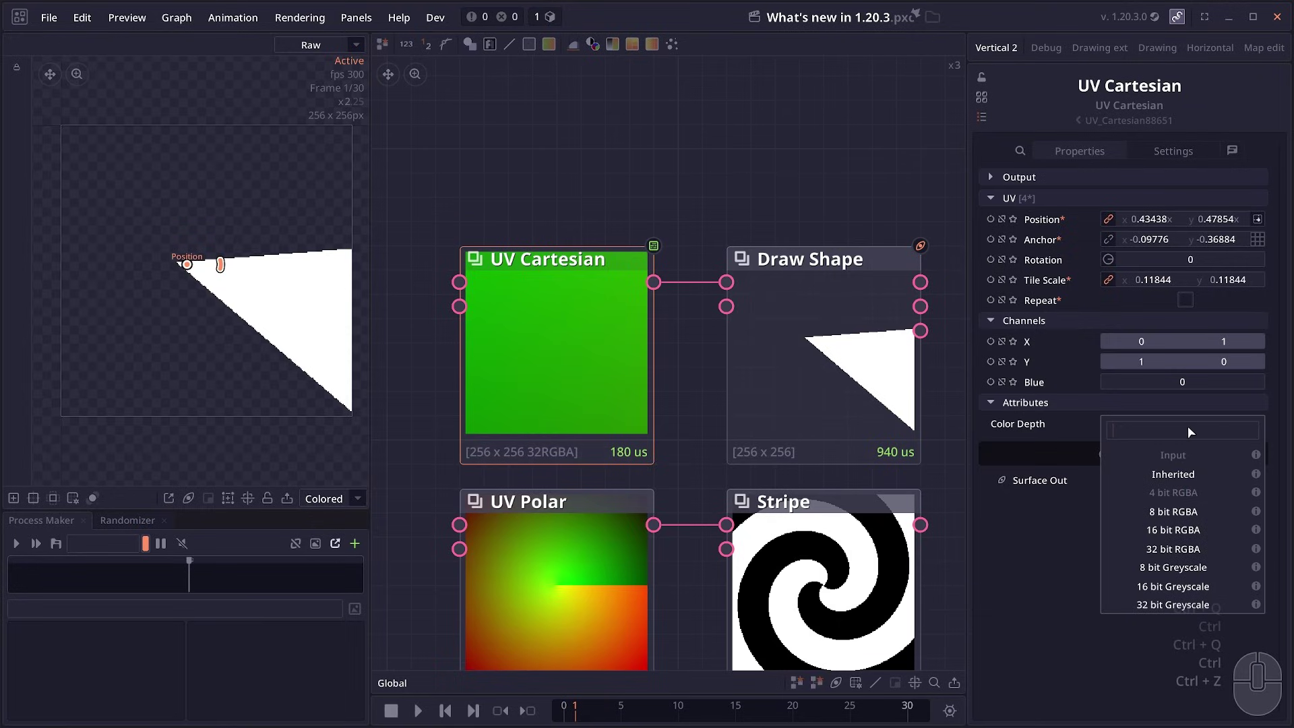
{"action": "left_click", "coordinate": [1191, 513]}
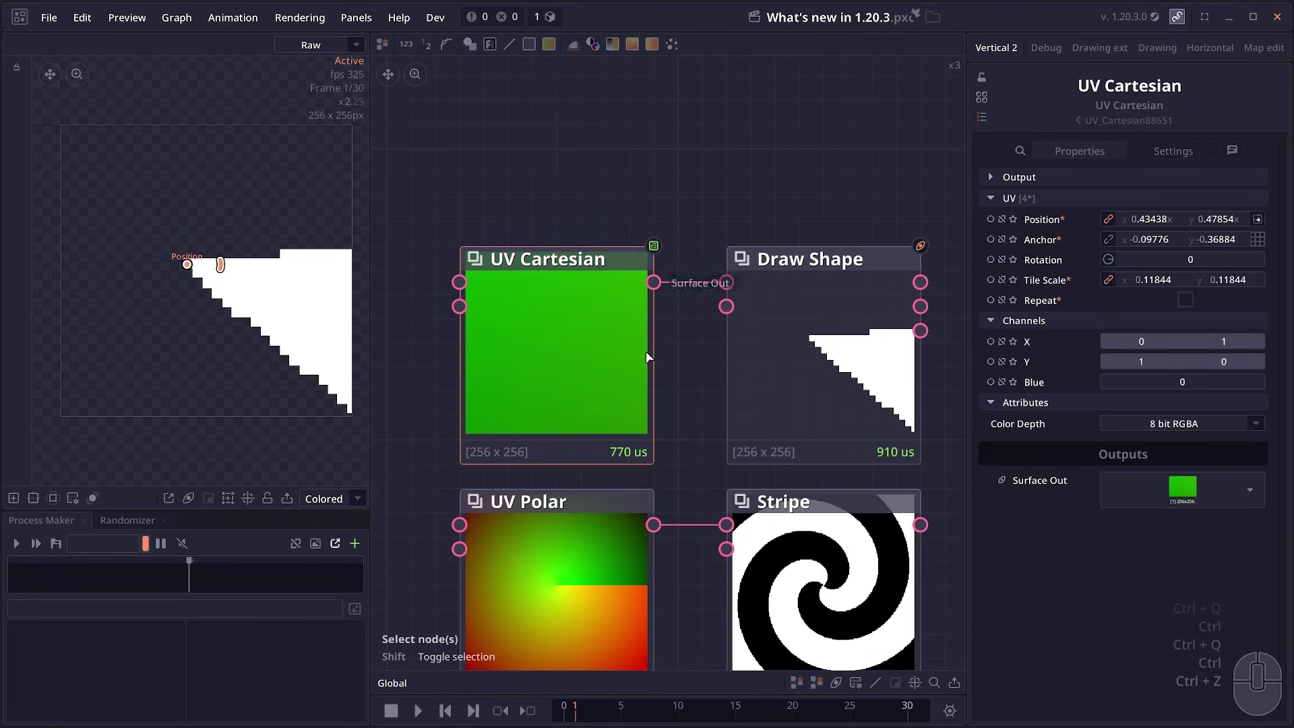
{"action": "scroll", "coordinate": [550, 342], "scroll_direction": "up", "scroll_amount": 1}
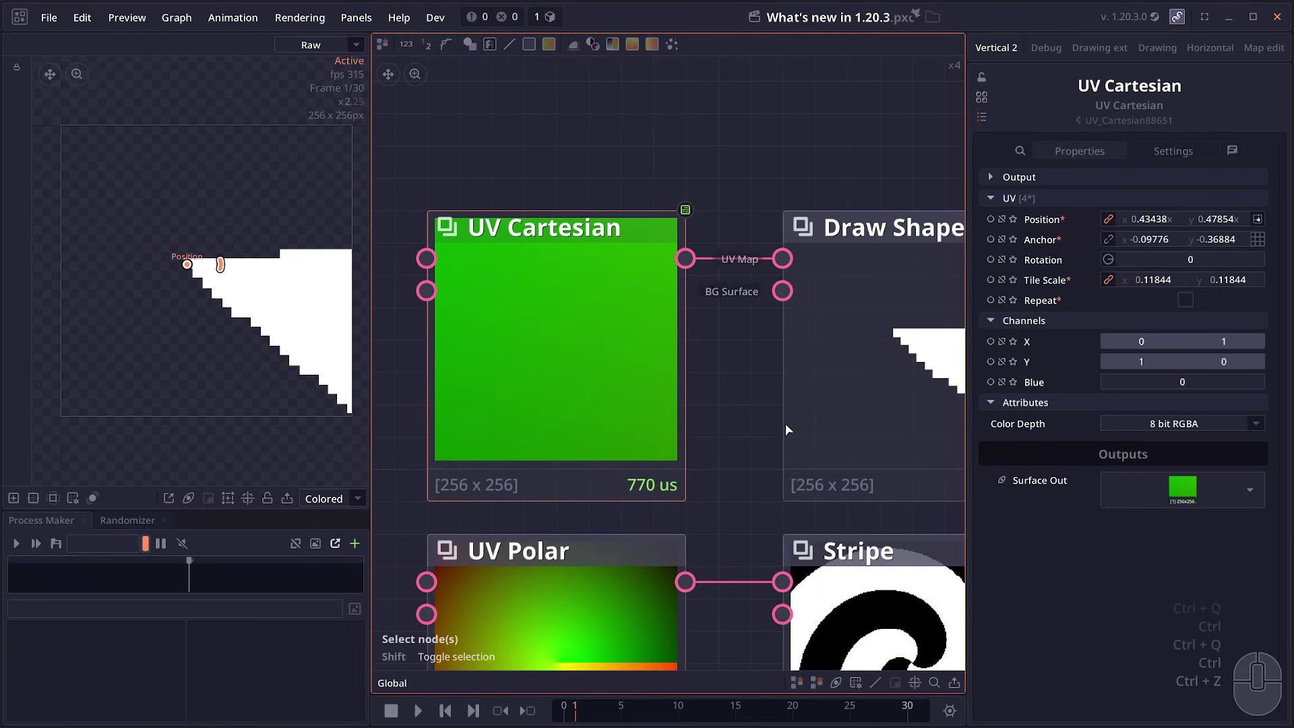
{"action": "scroll", "coordinate": [730, 431], "scroll_direction": "down", "scroll_amount": 1}
{"action": "left_click", "coordinate": [1183, 428]}
{"action": "left_click", "coordinate": [1181, 553]}
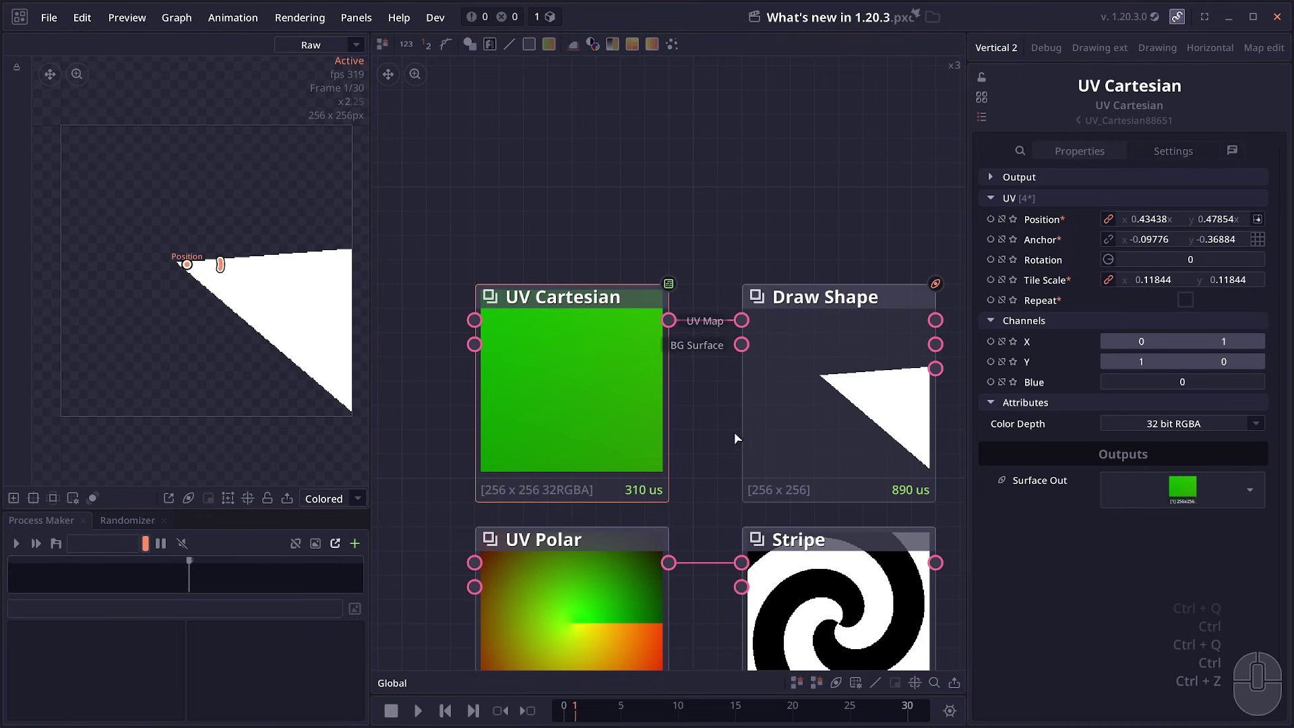
Inspect the Draw Shape node and compare the stripes mapped through UV Polar with the Polar node's output.
{"action": "left_click", "coordinate": [798, 399]}
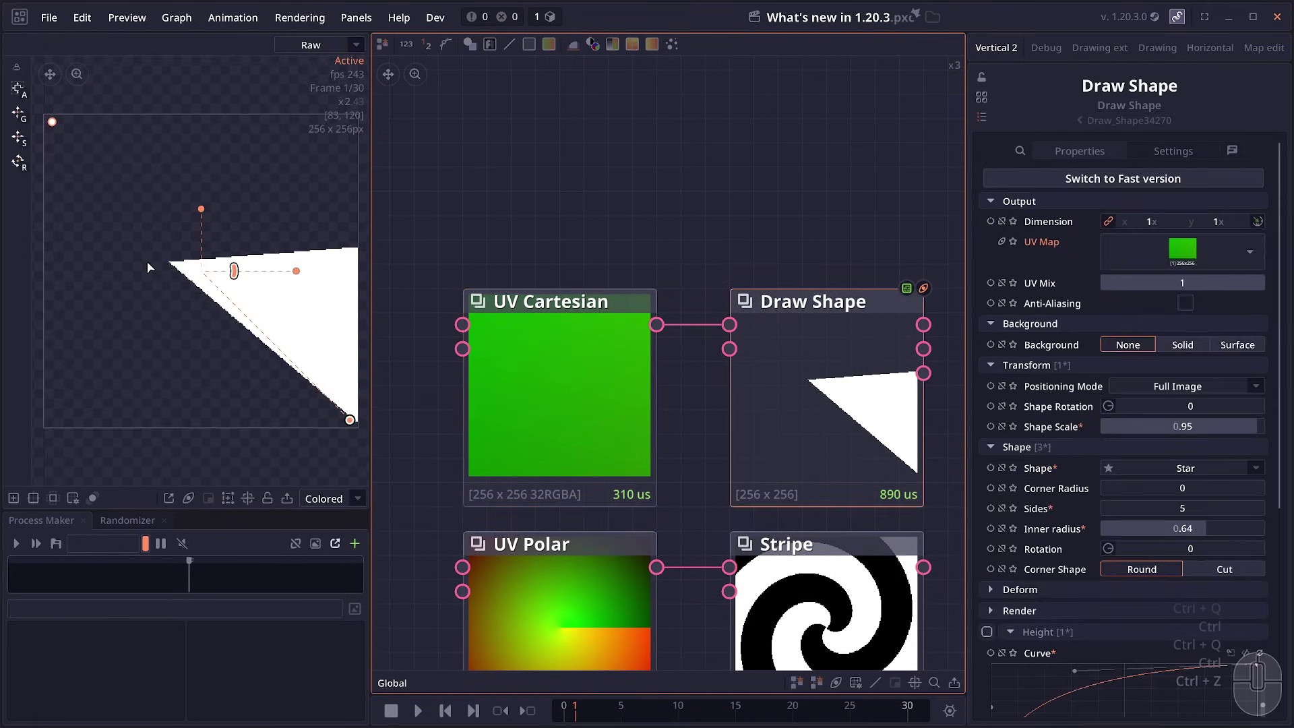
{"action": "scroll", "coordinate": [571, 304], "scroll_direction": "down", "scroll_amount": 5}
{"action": "left_click", "coordinate": [572, 269]}
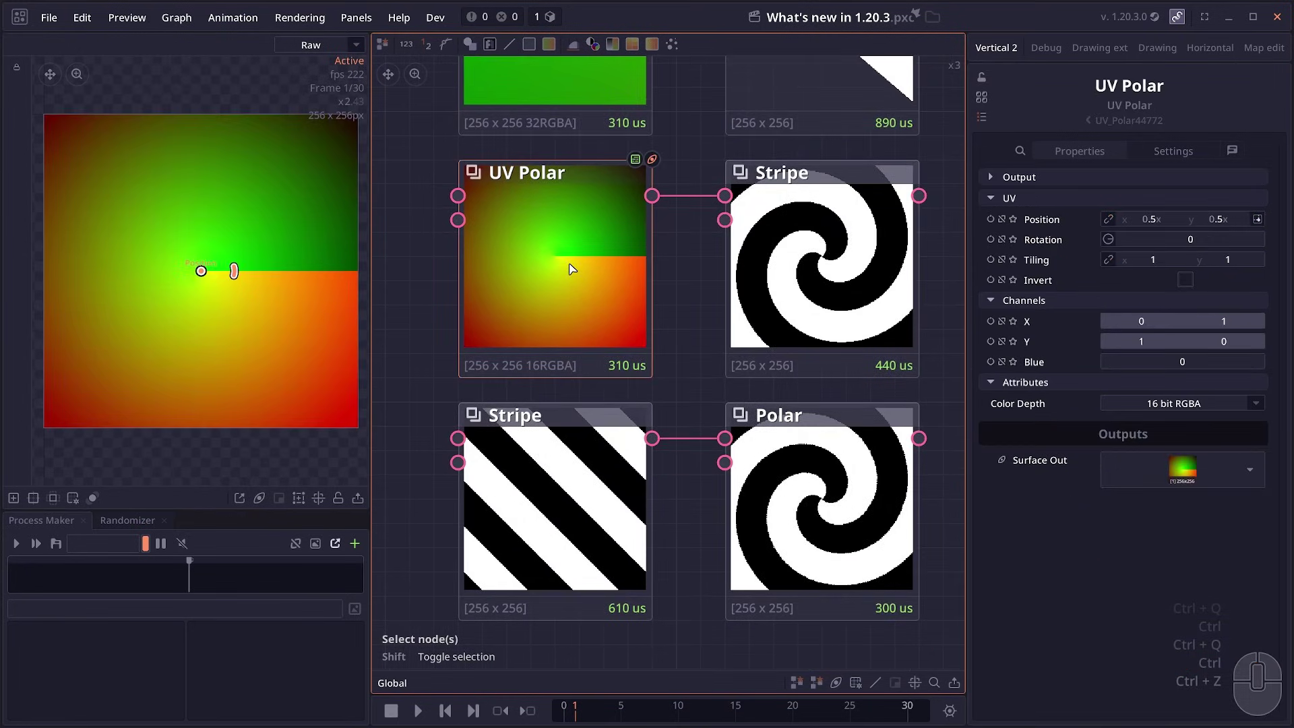
{"action": "left_click", "coordinate": [860, 289]}
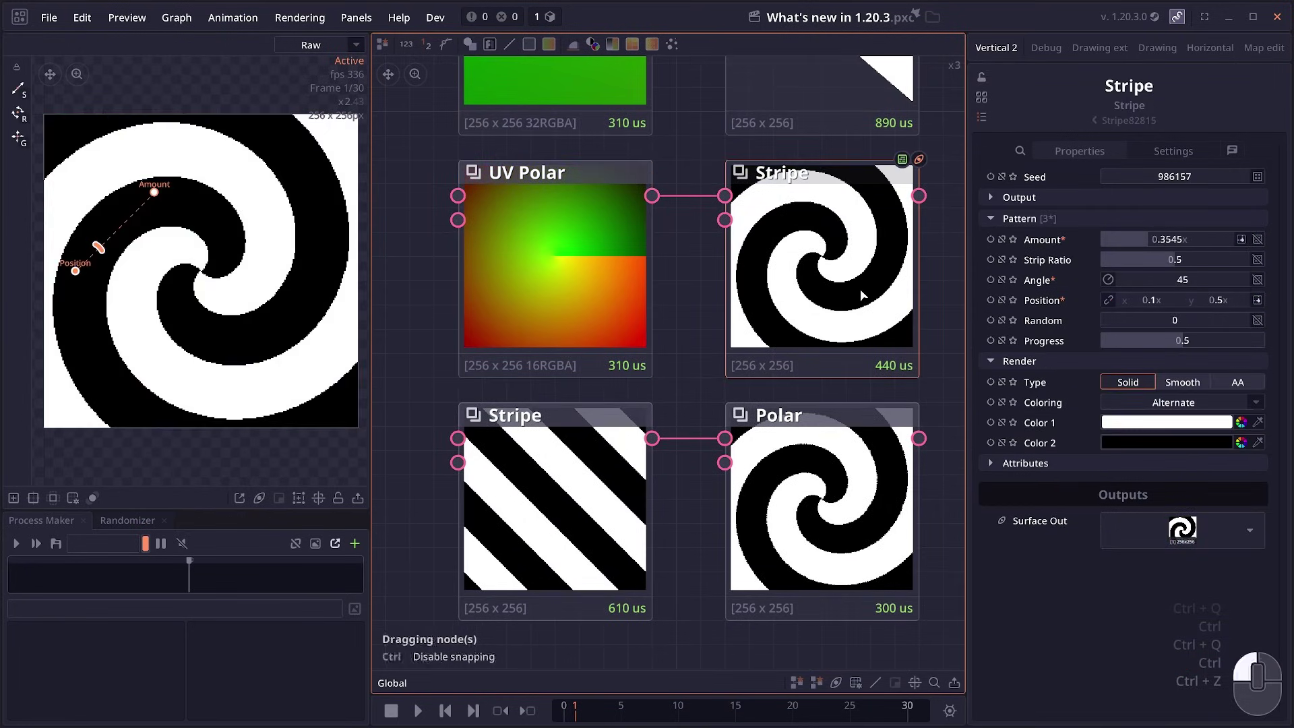
{"action": "left_click", "coordinate": [790, 491]}
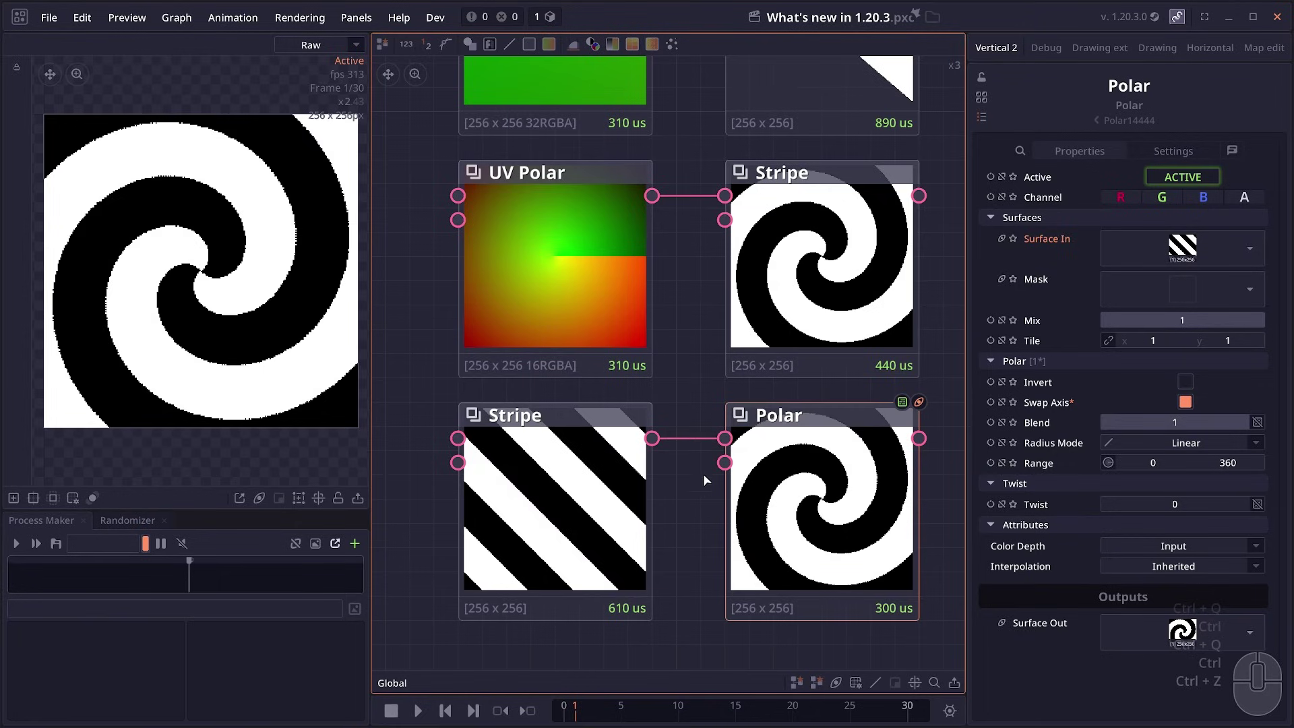
{"action": "left_click", "coordinate": [786, 277]}
{"action": "left_click", "coordinate": [769, 521]}
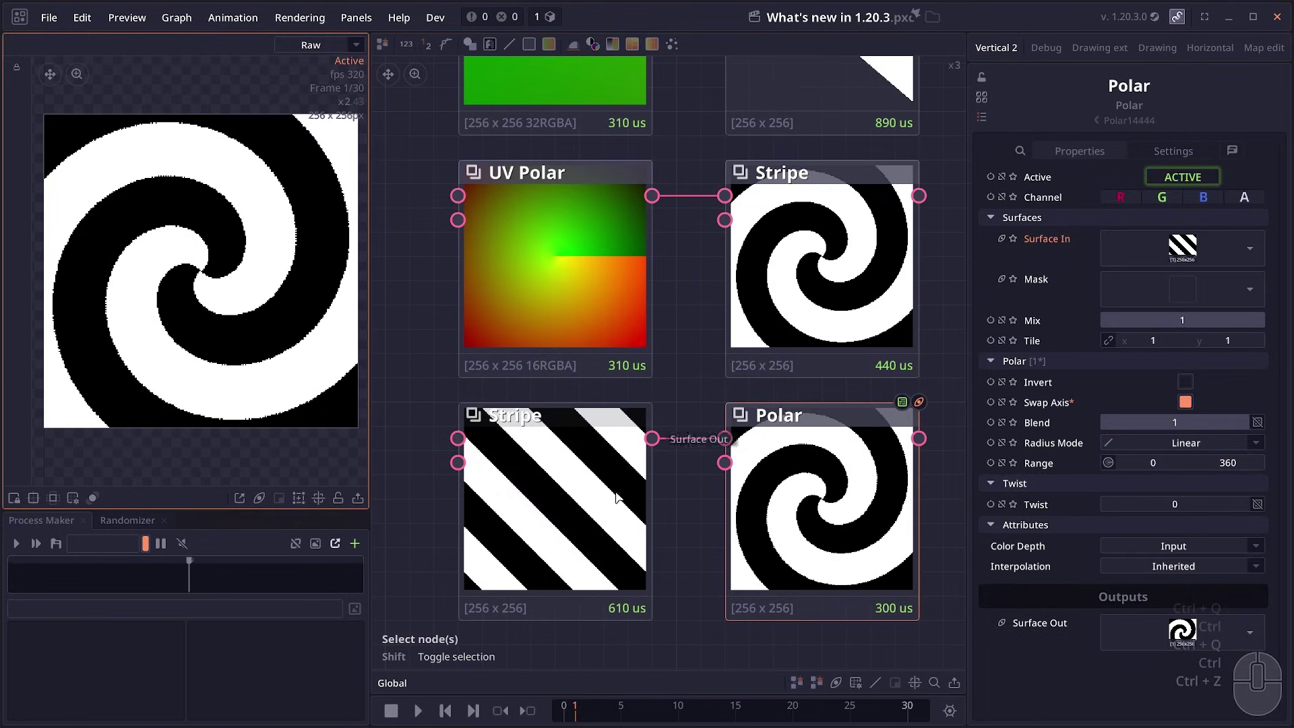
Examine the diagonal pixel edges of the source Stripe node that feeds the Polar node.
{"action": "scroll", "coordinate": [211, 390], "scroll_direction": "up", "scroll_amount": 5}
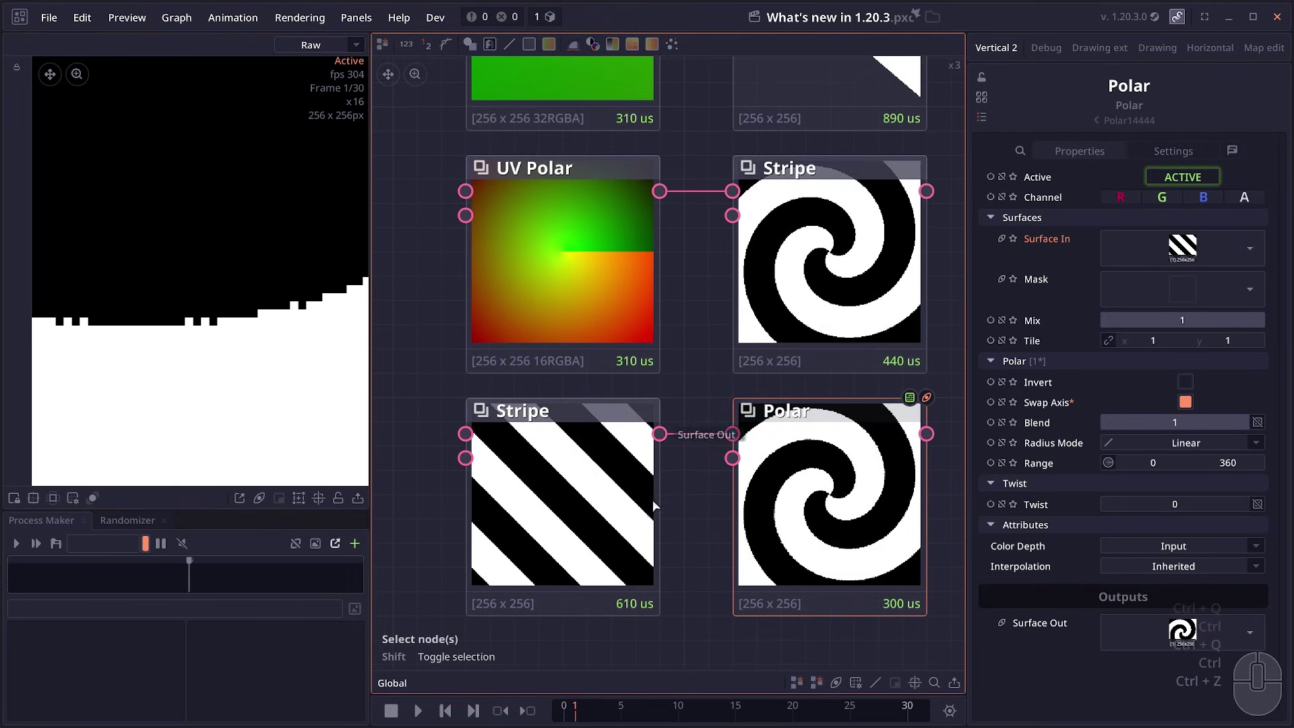
{"action": "left_click", "coordinate": [609, 480]}
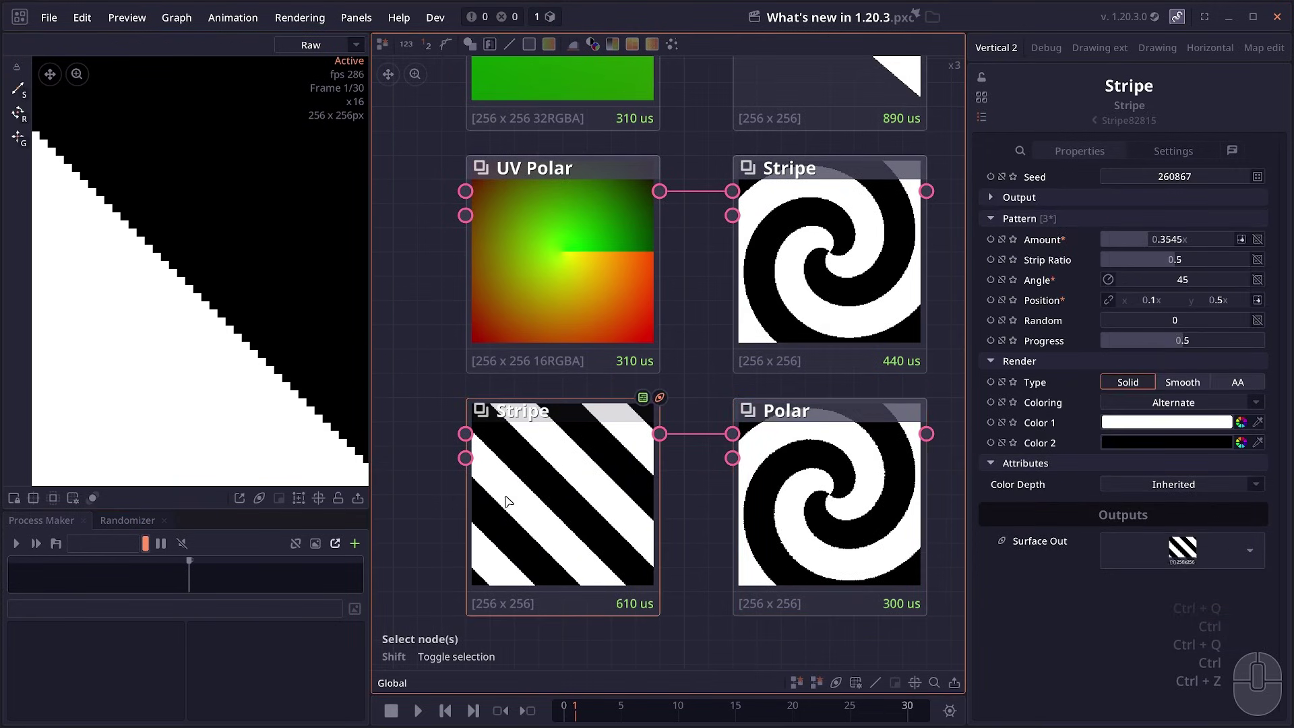
{"action": "scroll", "coordinate": [149, 283], "scroll_direction": "down", "scroll_amount": 2}
{"action": "scroll", "coordinate": [150, 283], "scroll_direction": "up", "scroll_amount": 2}
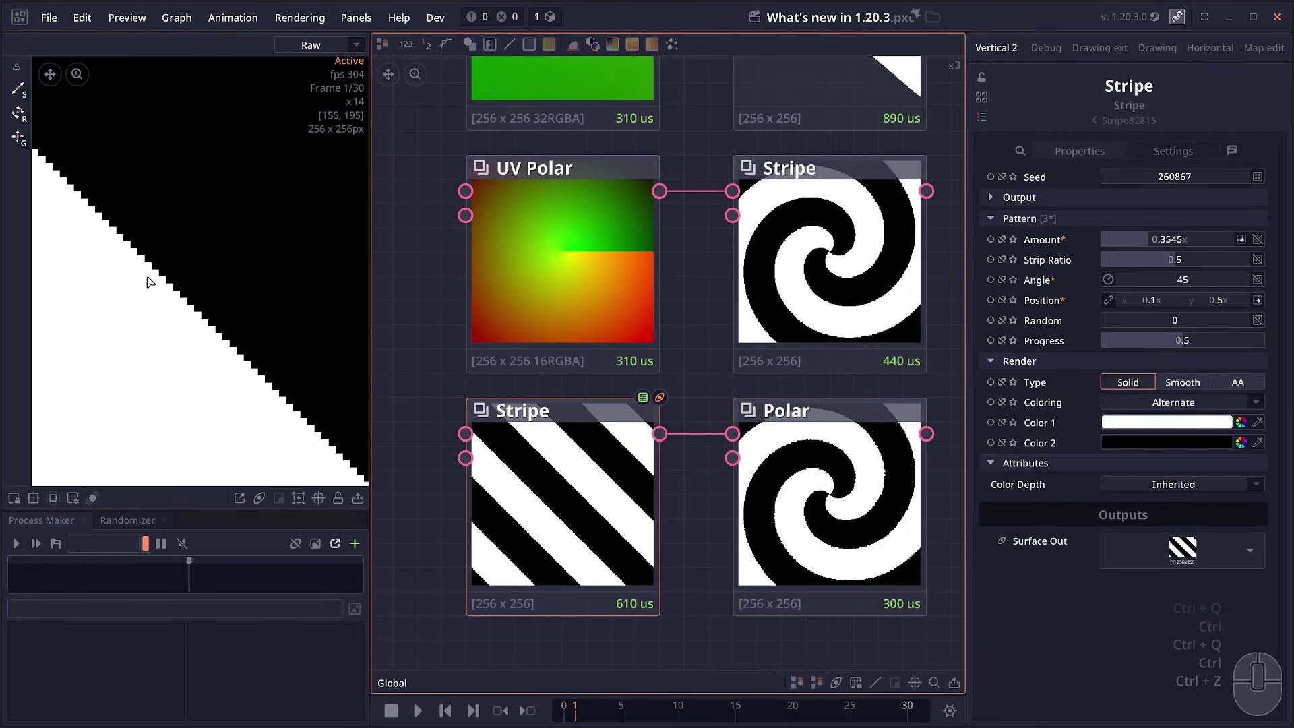
{"action": "scroll", "coordinate": [163, 285], "scroll_direction": "up", "scroll_amount": 2}
{"action": "scroll", "coordinate": [211, 322], "scroll_direction": "up", "scroll_amount": 2}
{"action": "scroll", "coordinate": [213, 322], "scroll_direction": "up", "scroll_amount": 1}
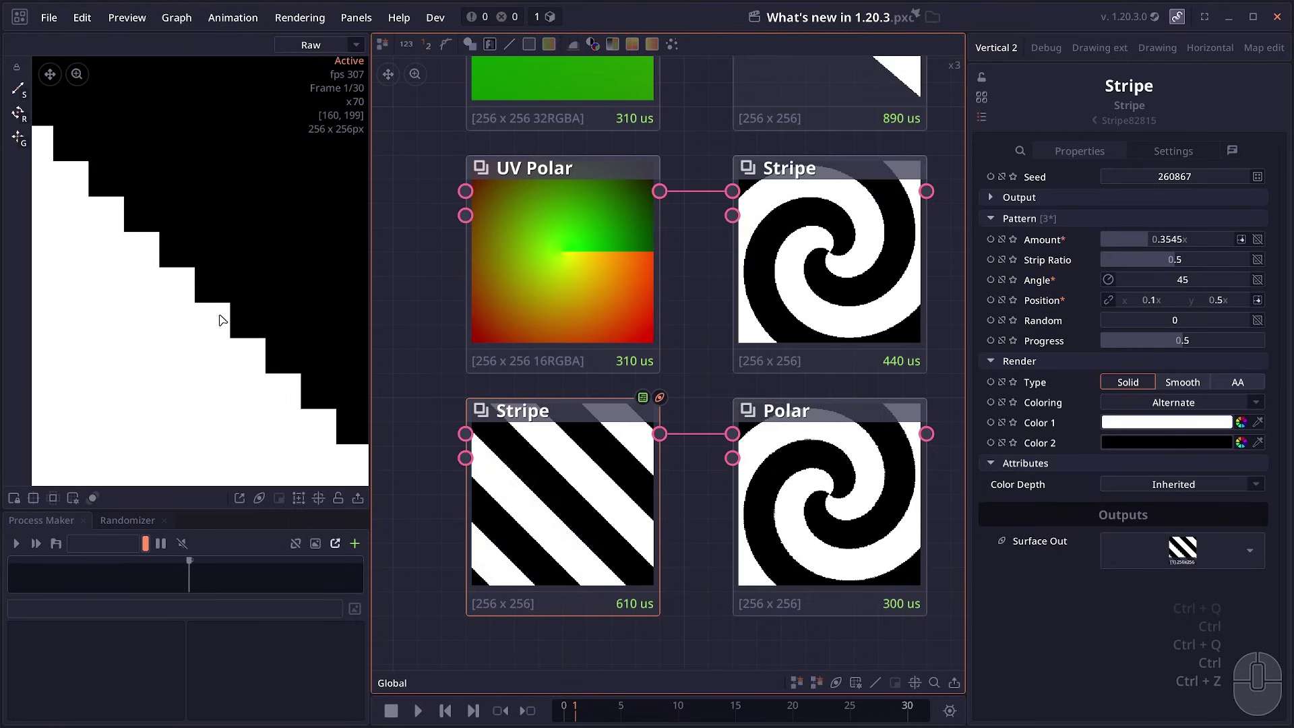
Examine the pixel edges of the Polar node's output up close and check its interpolation options.
{"action": "left_click", "coordinate": [798, 497]}
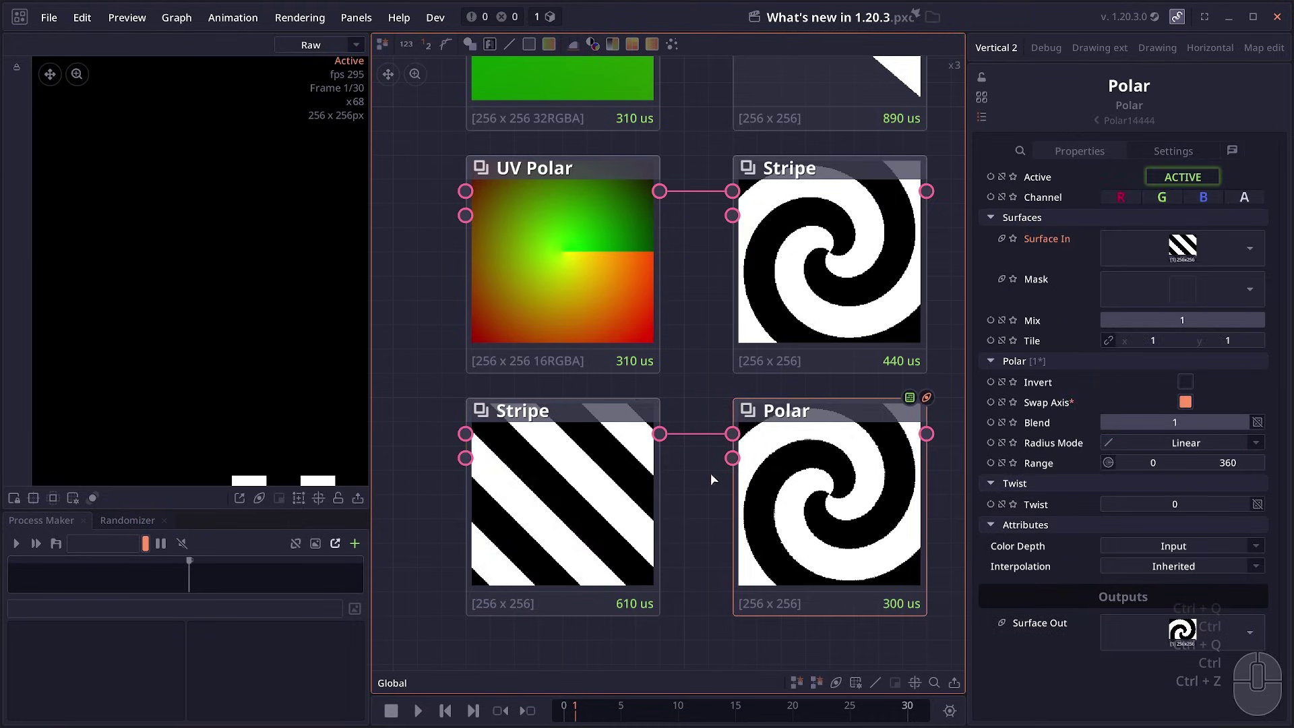
{"action": "scroll", "coordinate": [249, 376], "scroll_direction": "down", "scroll_amount": 2}
{"action": "left_click_drag", "start_coordinate": [249, 376], "coordinate": [178, 219]}
{"action": "scroll", "coordinate": [166, 229], "scroll_direction": "down", "scroll_amount": 1}
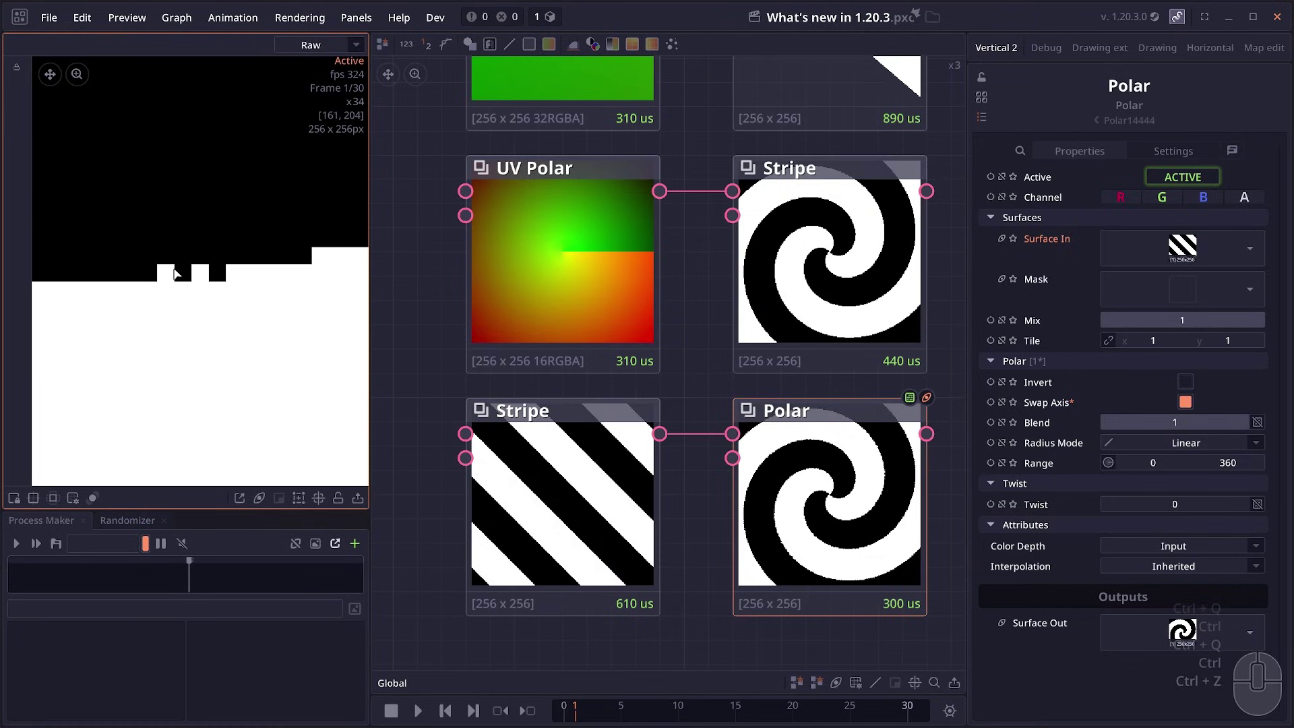
{"action": "scroll", "coordinate": [263, 390], "scroll_direction": "down", "scroll_amount": 5}
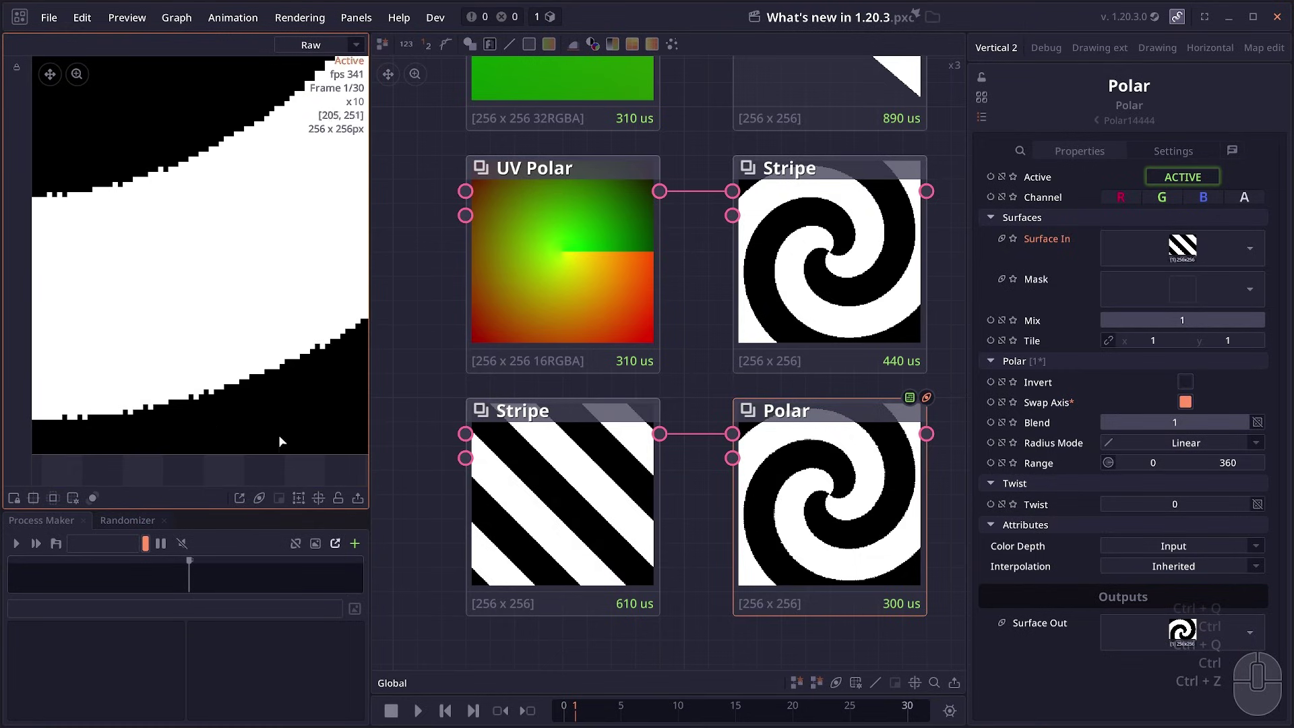
{"action": "left_click", "coordinate": [1176, 566]}
{"action": "left_click", "coordinate": [1187, 634]}
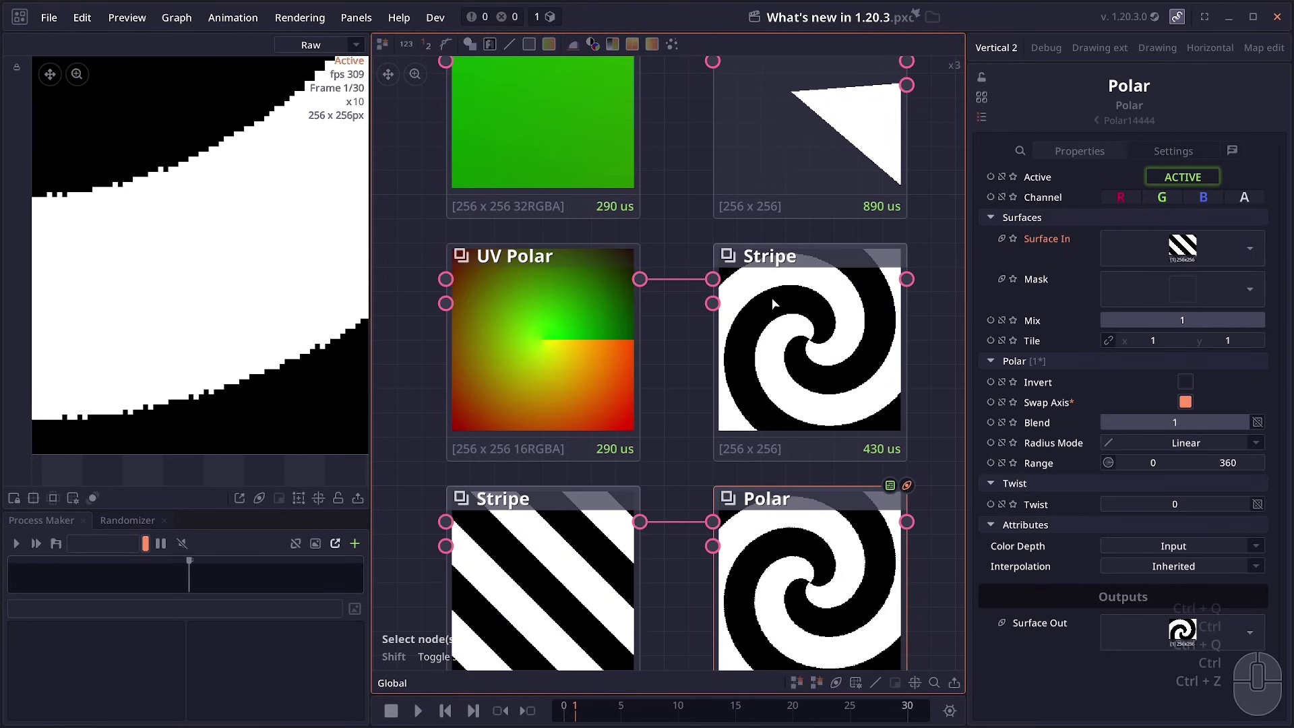
Compare the spiral edges of the UV-mapped Stripe node with those of the Polar node.
{"action": "left_click", "coordinate": [779, 335]}
{"action": "scroll", "coordinate": [208, 283], "scroll_direction": "down", "scroll_amount": 2}
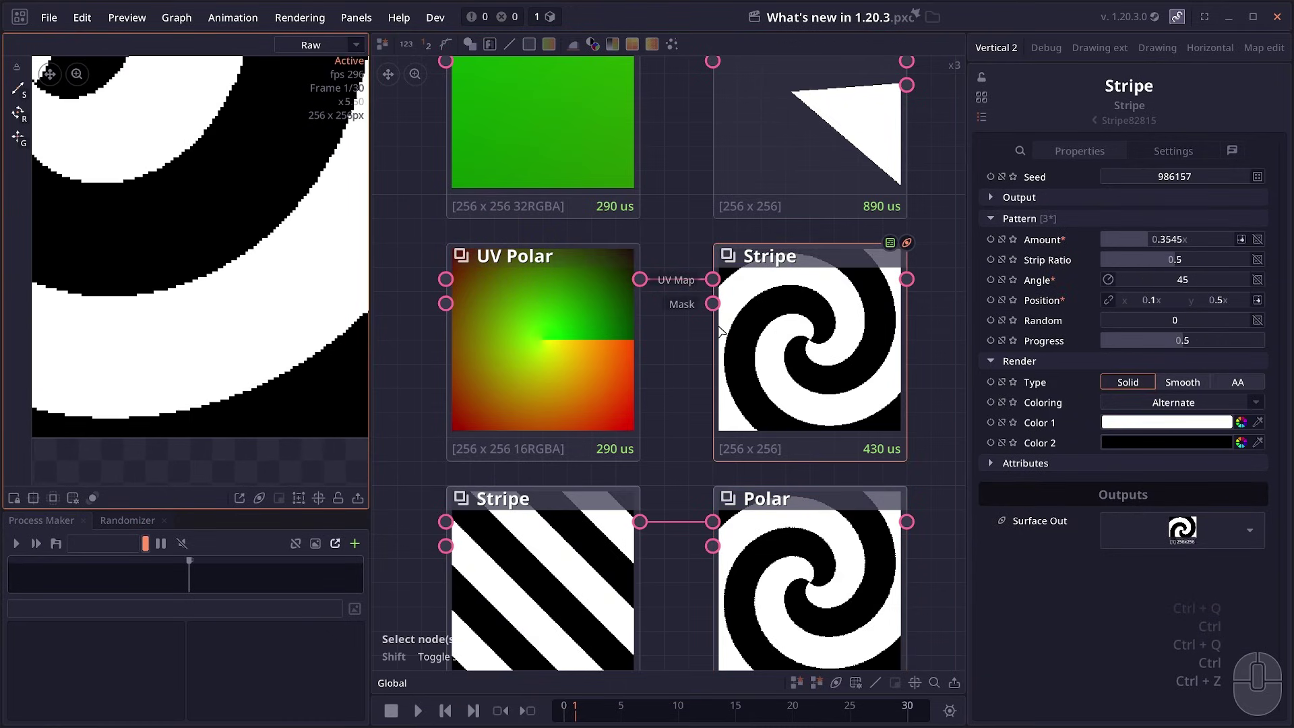
{"action": "left_click_drag", "start_coordinate": [716, 328], "coordinate": [705, 267]}
{"action": "left_click", "coordinate": [775, 519]}
{"action": "left_click", "coordinate": [831, 339]}
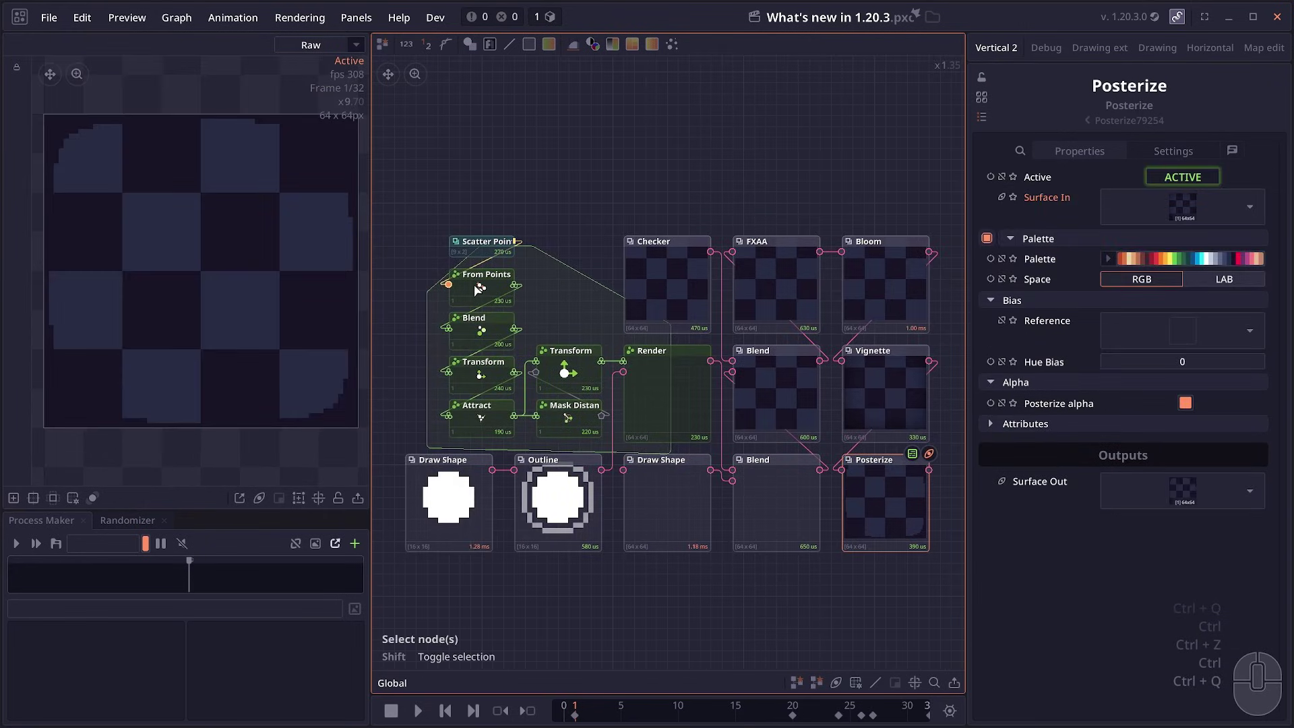
Examine the settings of the Scatter Points, From Points and Mask Distance nodes in the particle chain.
{"action": "scroll", "coordinate": [477, 289], "scroll_direction": "up", "scroll_amount": 1}
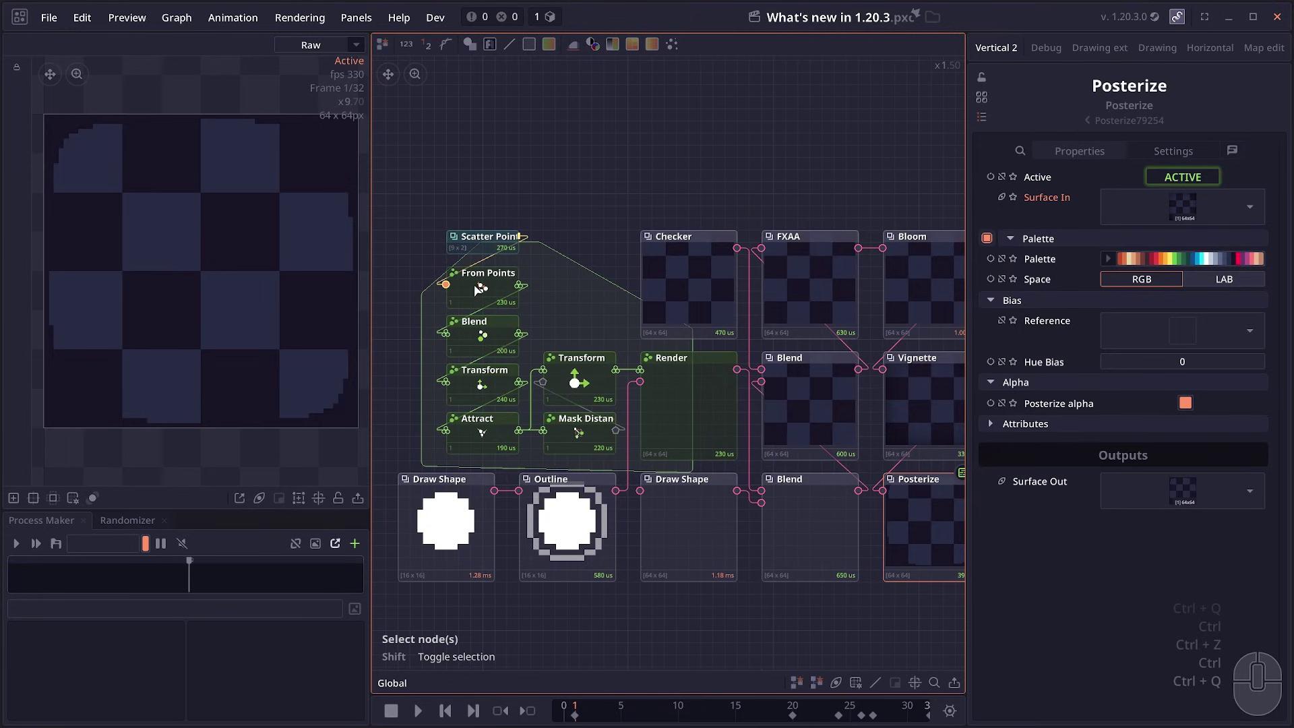
{"action": "left_click", "coordinate": [505, 241]}
{"action": "scroll", "coordinate": [505, 241], "scroll_direction": "up", "scroll_amount": 4}
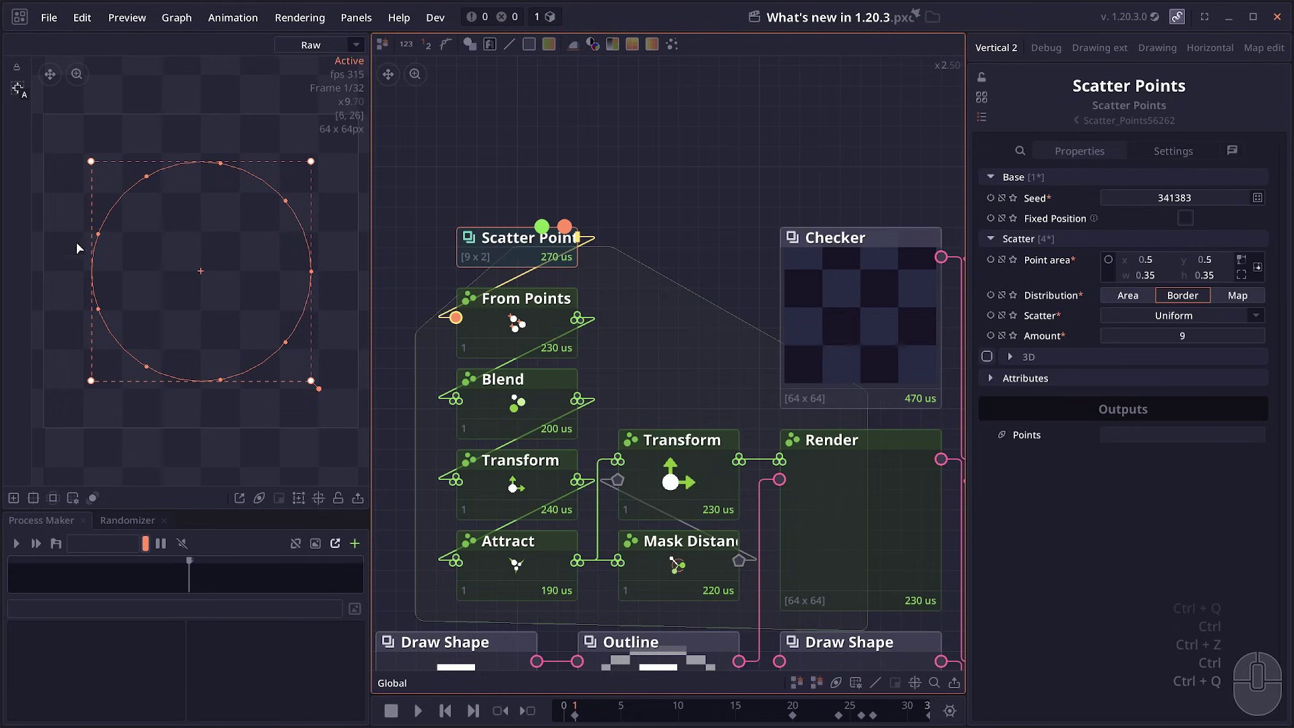
{"action": "left_click", "coordinate": [519, 317]}
{"action": "scroll", "coordinate": [685, 330], "scroll_direction": "down", "scroll_amount": 4}
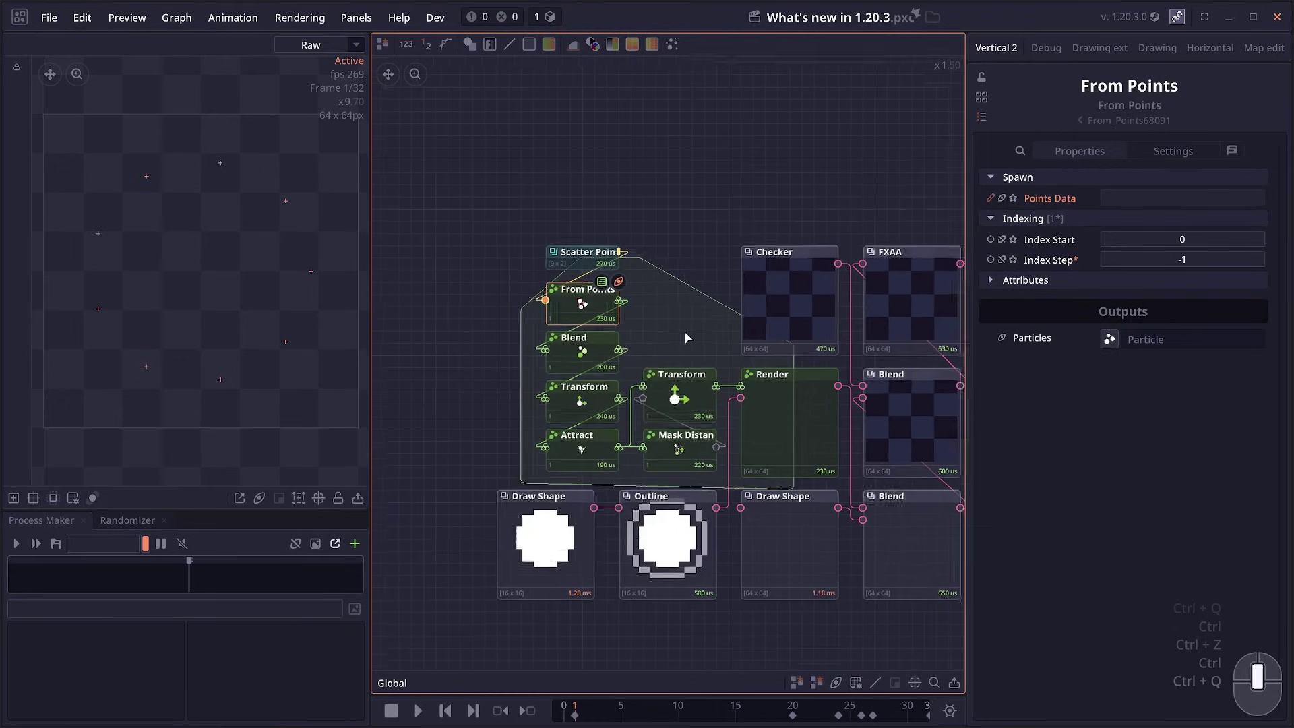
{"action": "scroll", "coordinate": [674, 317], "scroll_direction": "up", "scroll_amount": 2}
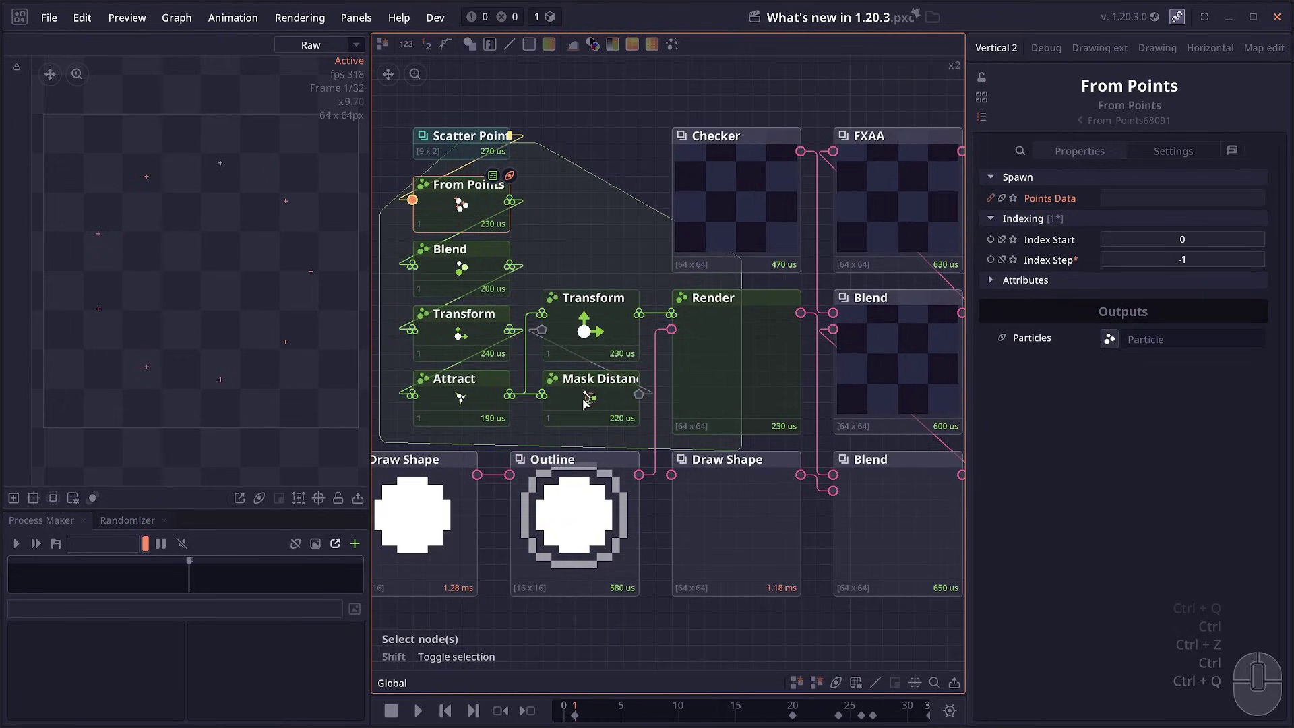
{"action": "left_click", "coordinate": [585, 401]}
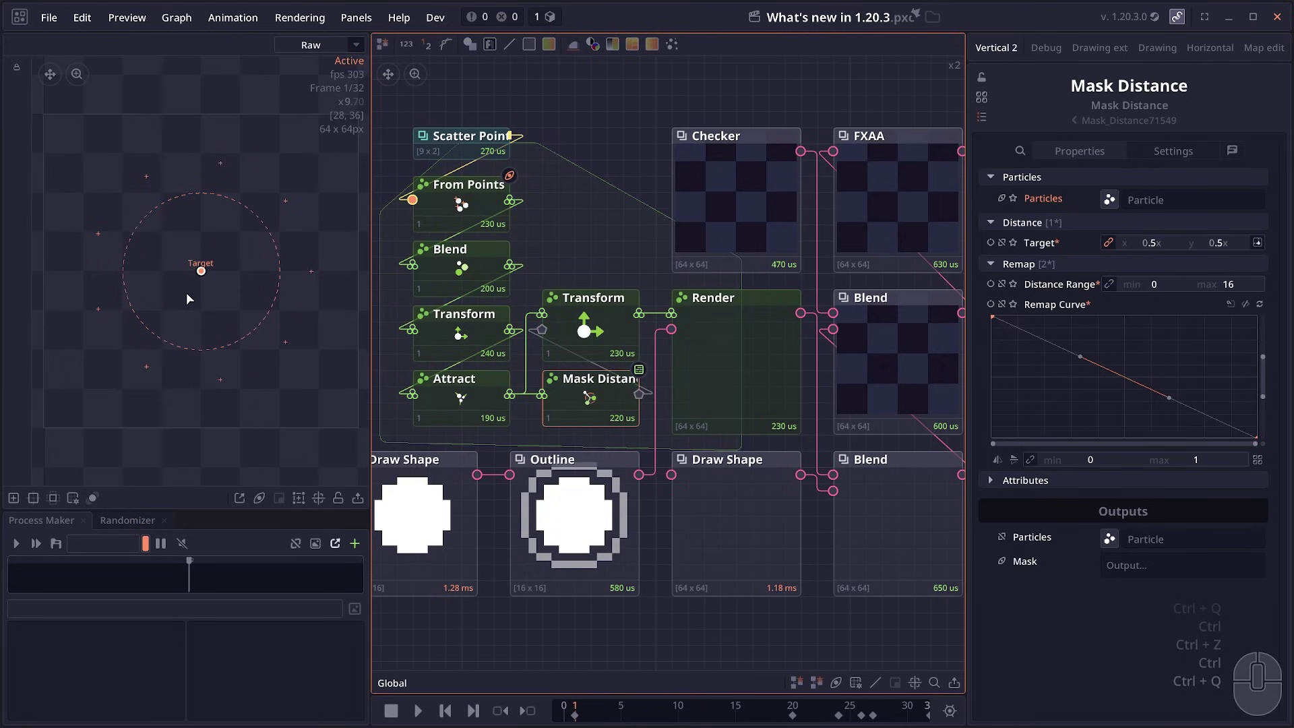
Preview the Posterize node's output and play the particle animation.
{"action": "scroll", "coordinate": [593, 422], "scroll_direction": "down", "scroll_amount": 2}
{"action": "left_click", "coordinate": [829, 500]}
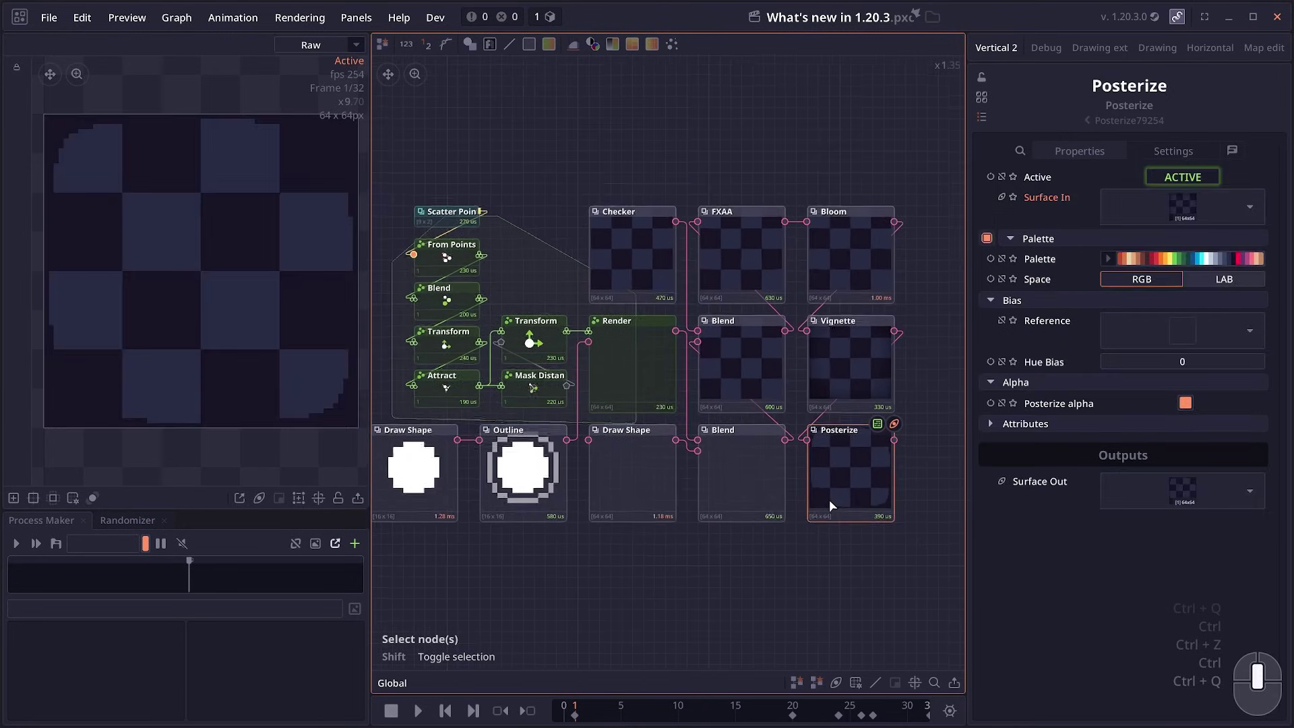
{"action": "key", "text": "space"}
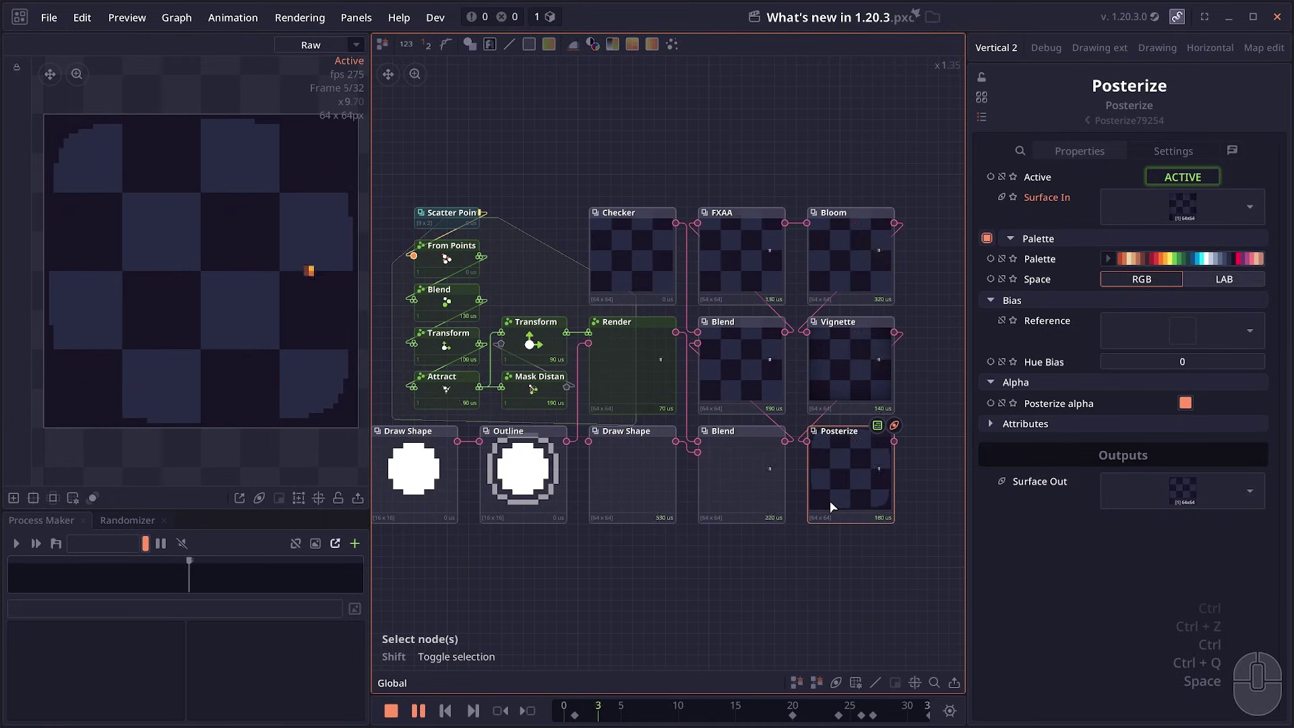
{"action": "key", "text": "space"}
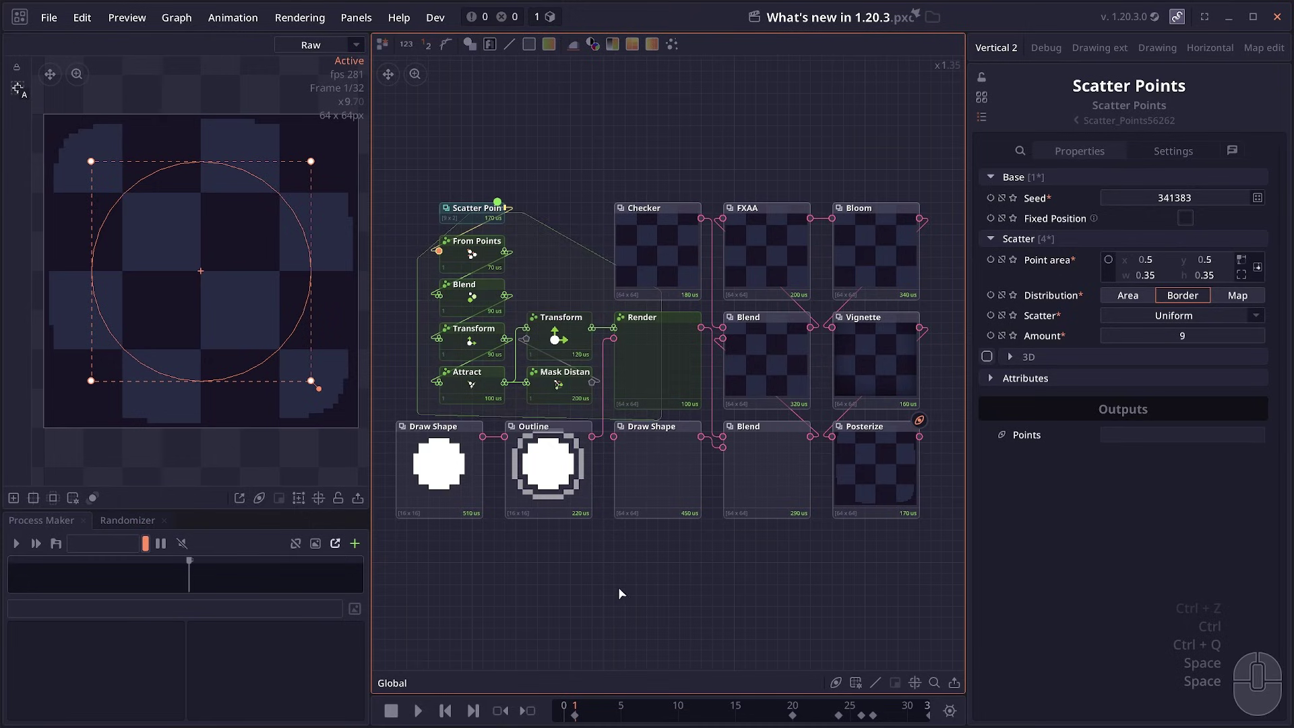
Switch to the gift box project and examine the MK Isoextrude node's settings inside the Gift Box group.
{"action": "key", "text": "ctrl+q"}
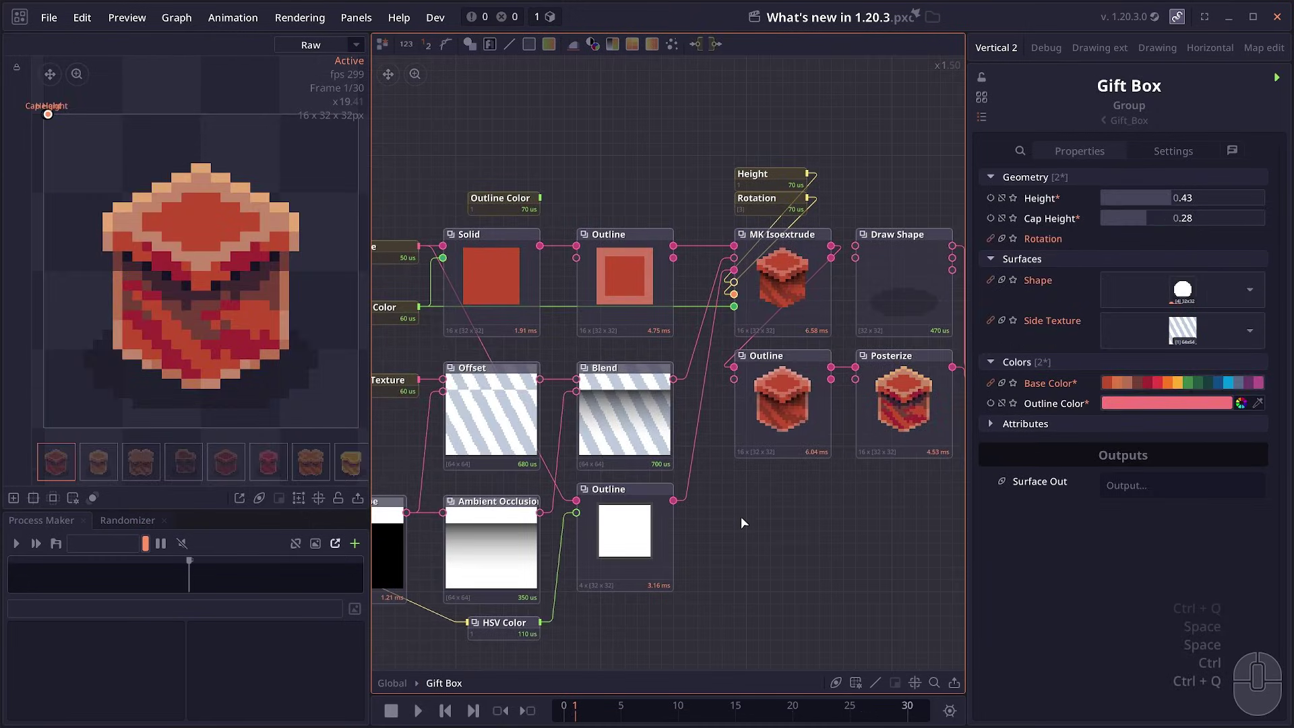
{"action": "left_click_drag", "start_coordinate": [742, 518], "coordinate": [719, 577]}
{"action": "scroll", "coordinate": [755, 303], "scroll_direction": "up", "scroll_amount": 1}
{"action": "left_click", "coordinate": [772, 366]}
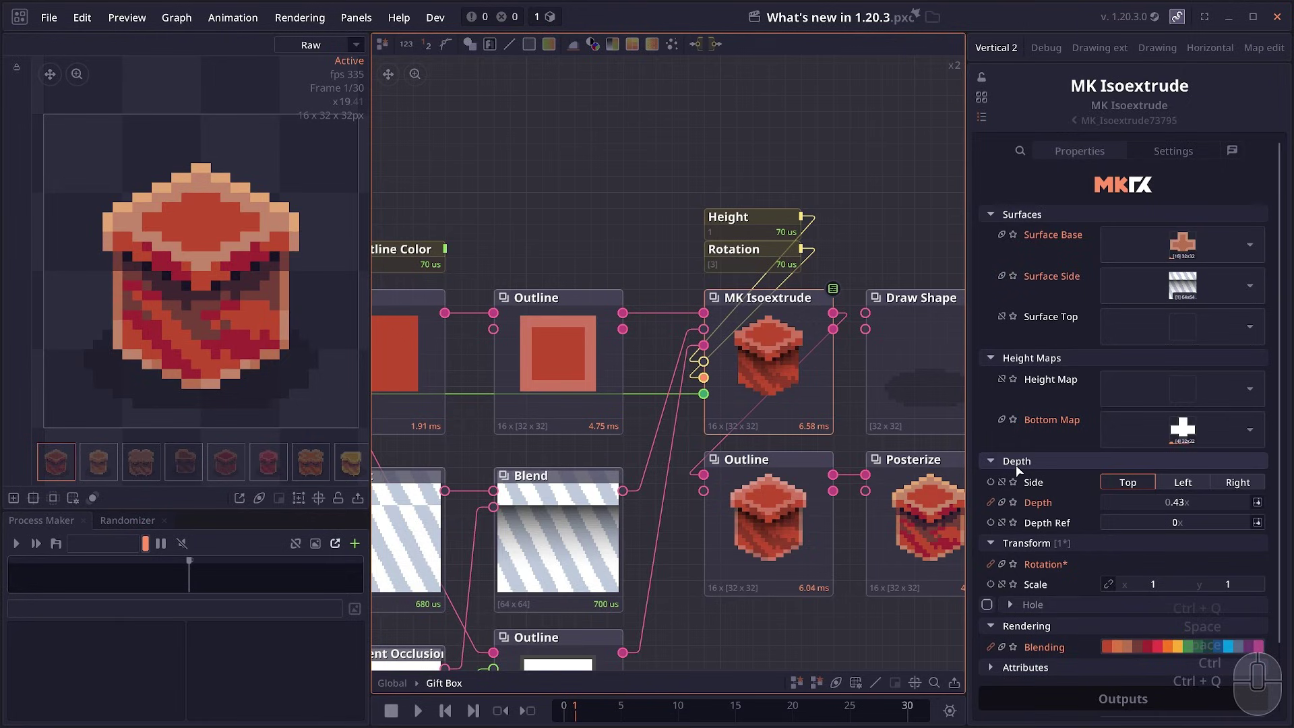
{"action": "scroll", "coordinate": [839, 420], "scroll_direction": "down", "scroll_amount": 2}
Check the Outline node below MK Isoextrude, and preview the Posterize node's result in the global graph.
{"action": "left_click", "coordinate": [606, 415]}
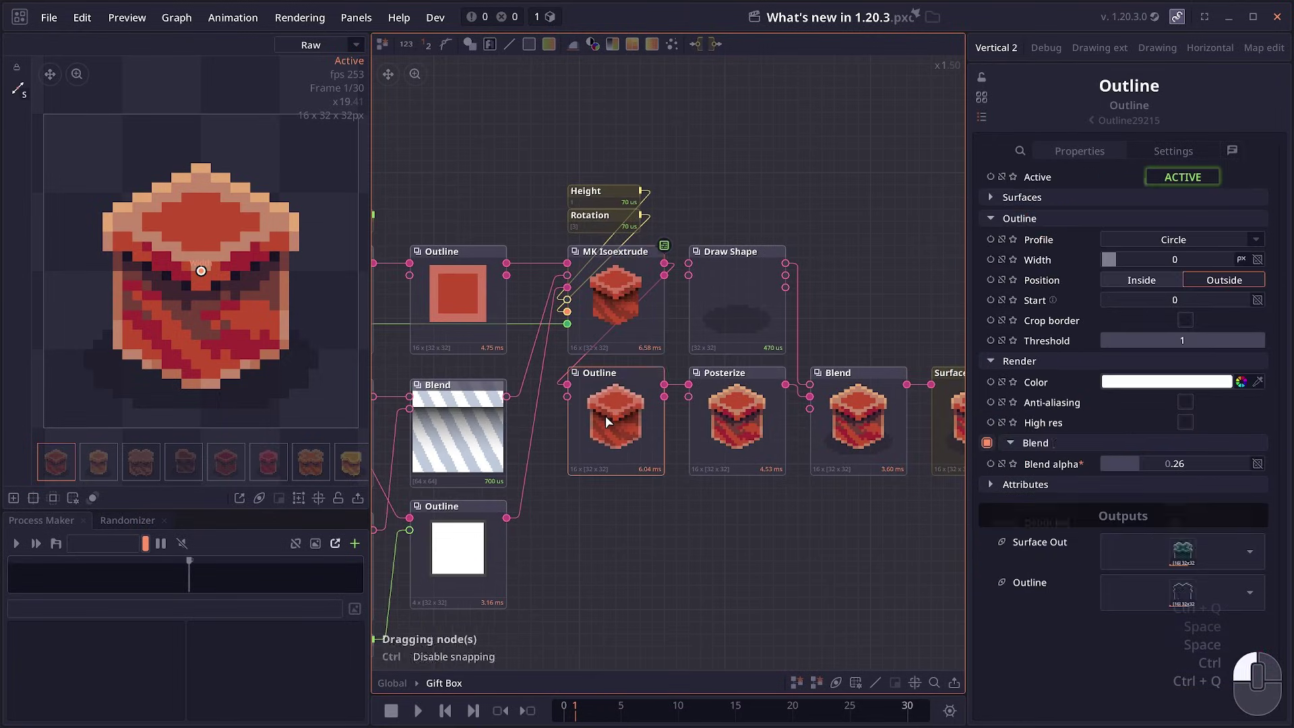
{"action": "left_click", "coordinate": [605, 415]}
{"action": "left_click", "coordinate": [395, 683]}
{"action": "double_click", "coordinate": [765, 385]}
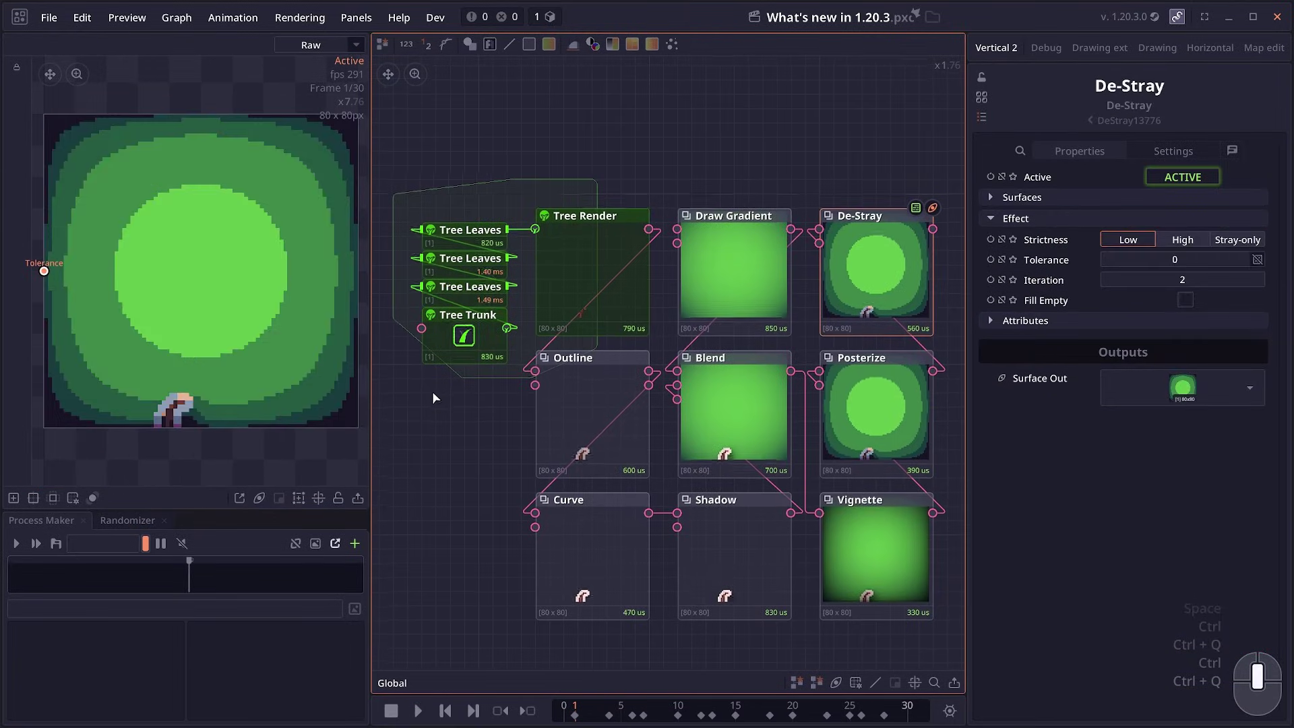
Play the tree animation and inspect the Tree Leaves node directly above Tree Trunk.
{"action": "key", "text": "space"}
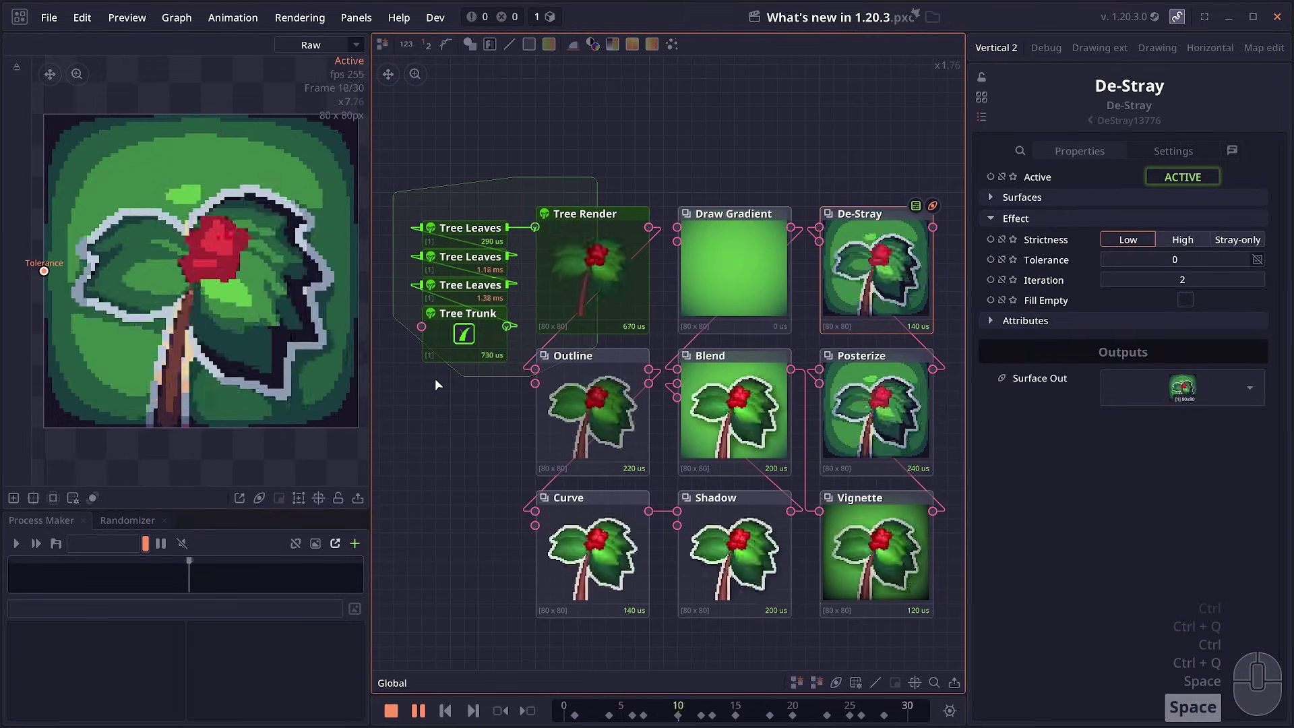
{"action": "scroll", "coordinate": [474, 265], "scroll_direction": "up", "scroll_amount": 4}
{"action": "left_click", "coordinate": [688, 393]}
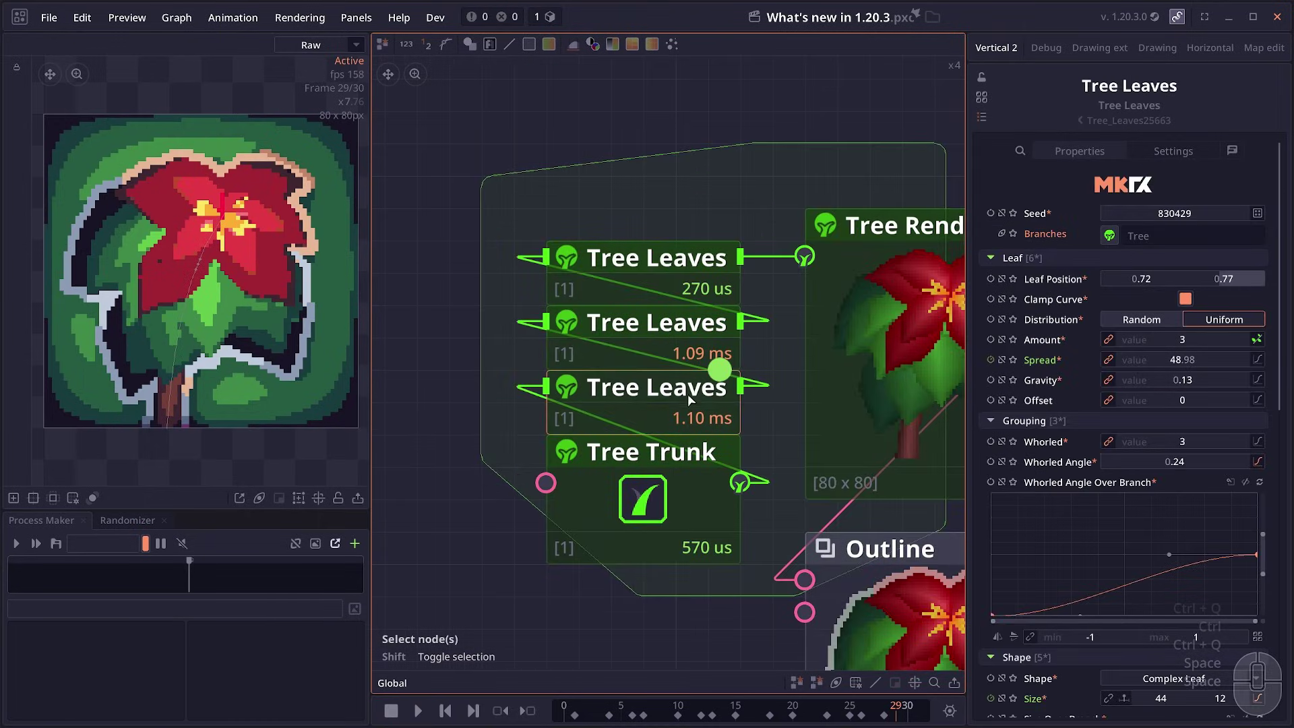
Raise the lower end handle of the Geometry curve slightly on the lowest Tree Leaves node and replay the animation.
{"action": "scroll", "coordinate": [1236, 520], "scroll_direction": "down", "scroll_amount": 4}
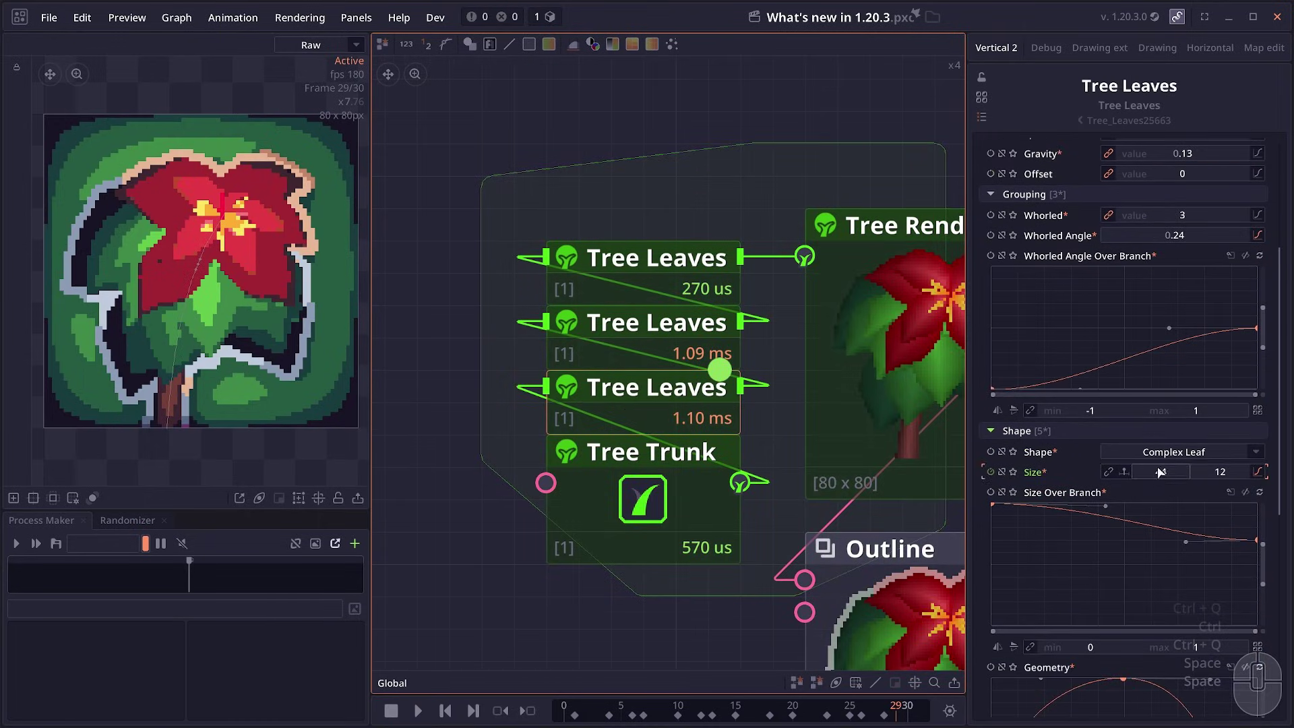
{"action": "scroll", "coordinate": [1189, 480], "scroll_direction": "down", "scroll_amount": 1}
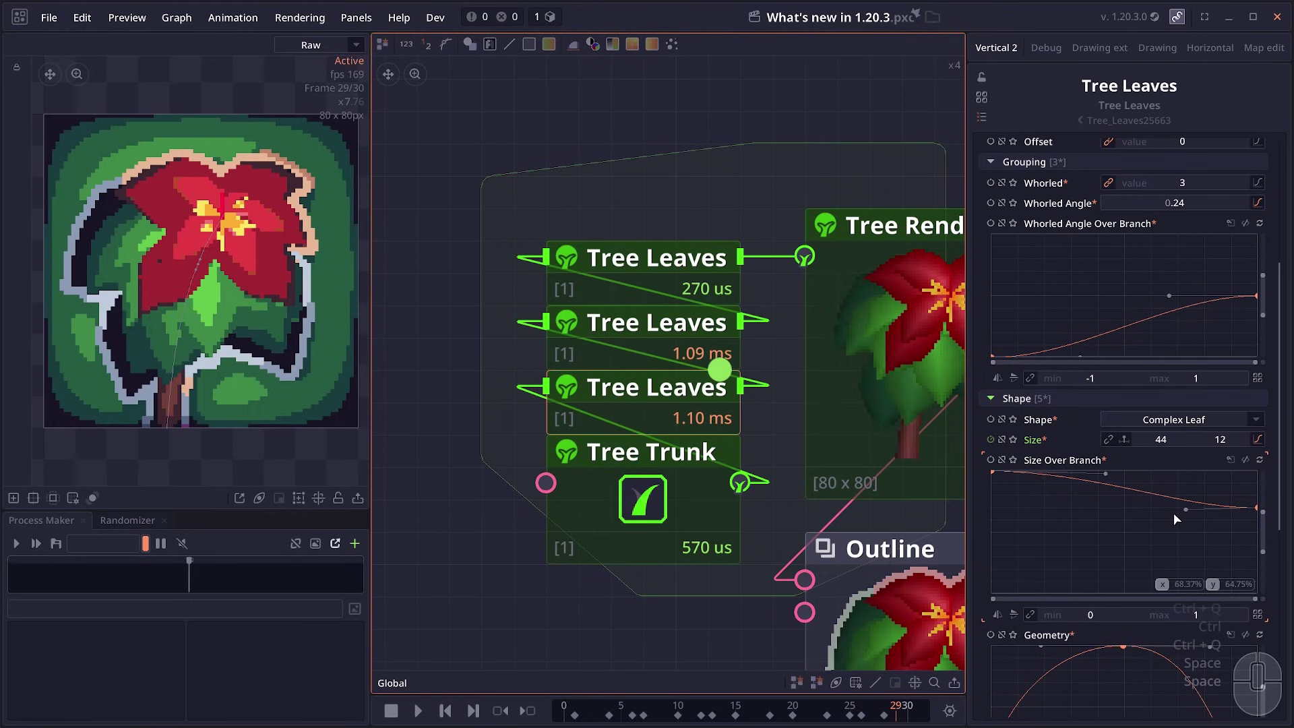
{"action": "scroll", "coordinate": [1186, 539], "scroll_direction": "down", "scroll_amount": 5}
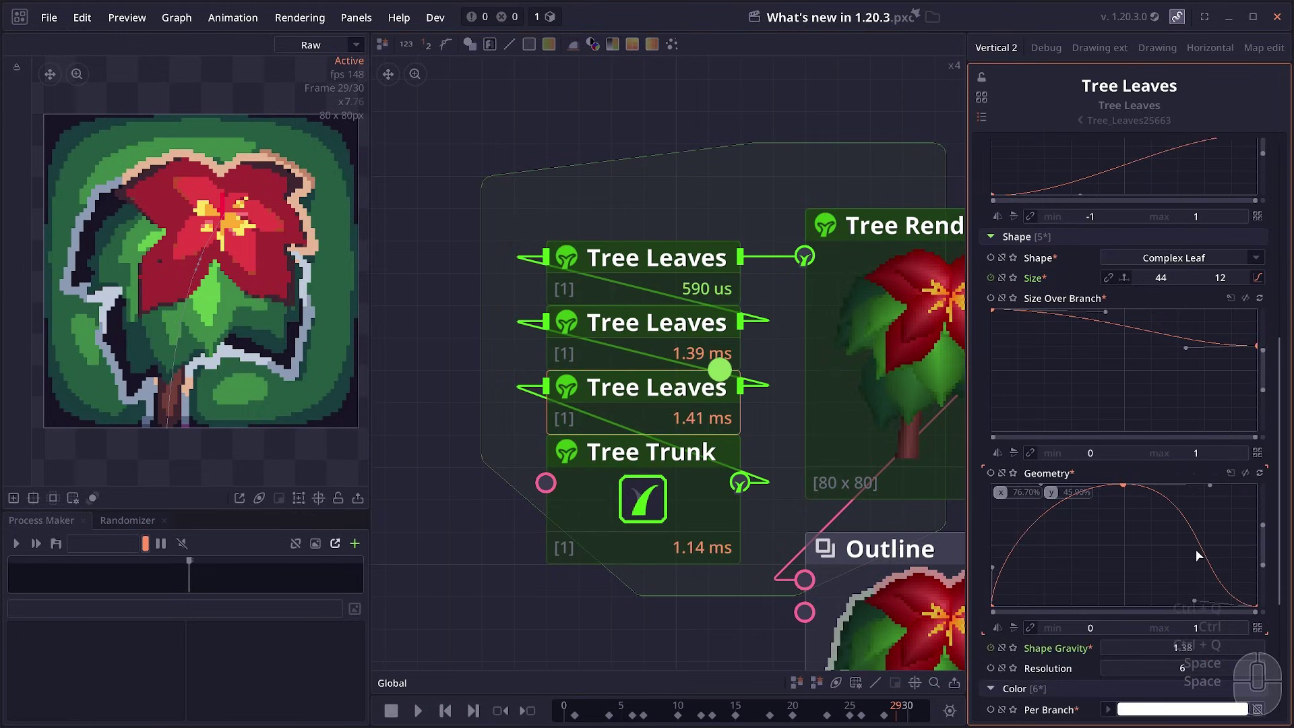
{"action": "mouse_move", "coordinate": [1194, 600]}
{"action": "left_mouse_down"}
{"action": "mouse_move", "coordinate": [1221, 585]}
{"action": "mouse_move", "coordinate": [1188, 587]}
{"action": "left_mouse_up"}
{"action": "scroll", "coordinate": [1146, 579], "scroll_direction": "down", "scroll_amount": 2}
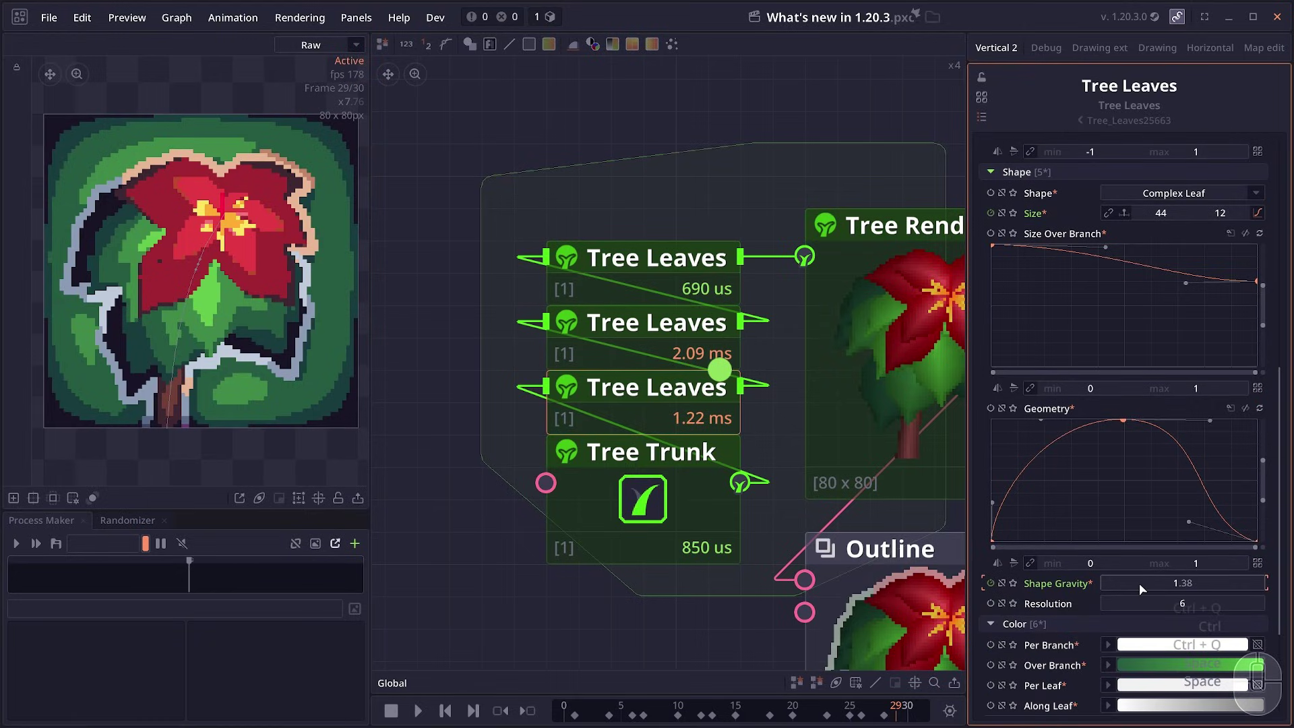
{"action": "key", "text": "space"}
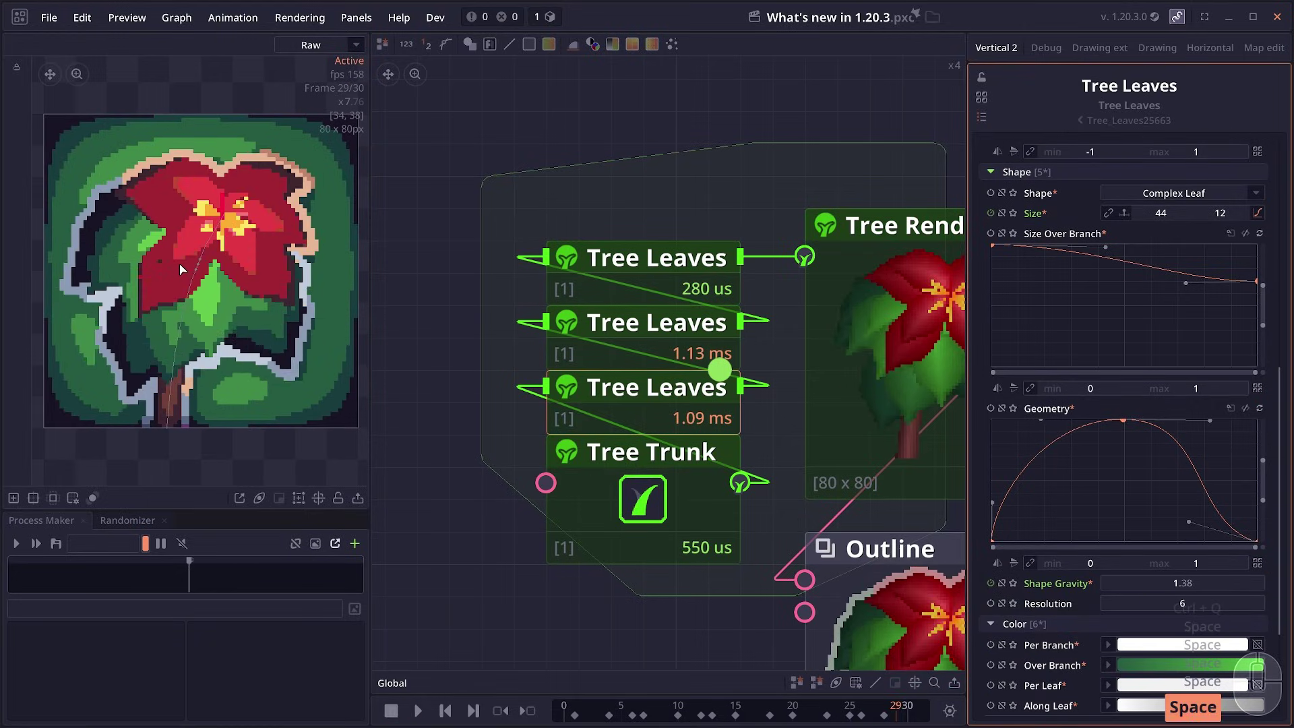
Compare the leaf and whorl settings of the first and second Tree Leaves nodes, including the Amount control.
{"action": "left_click", "coordinate": [643, 260]}
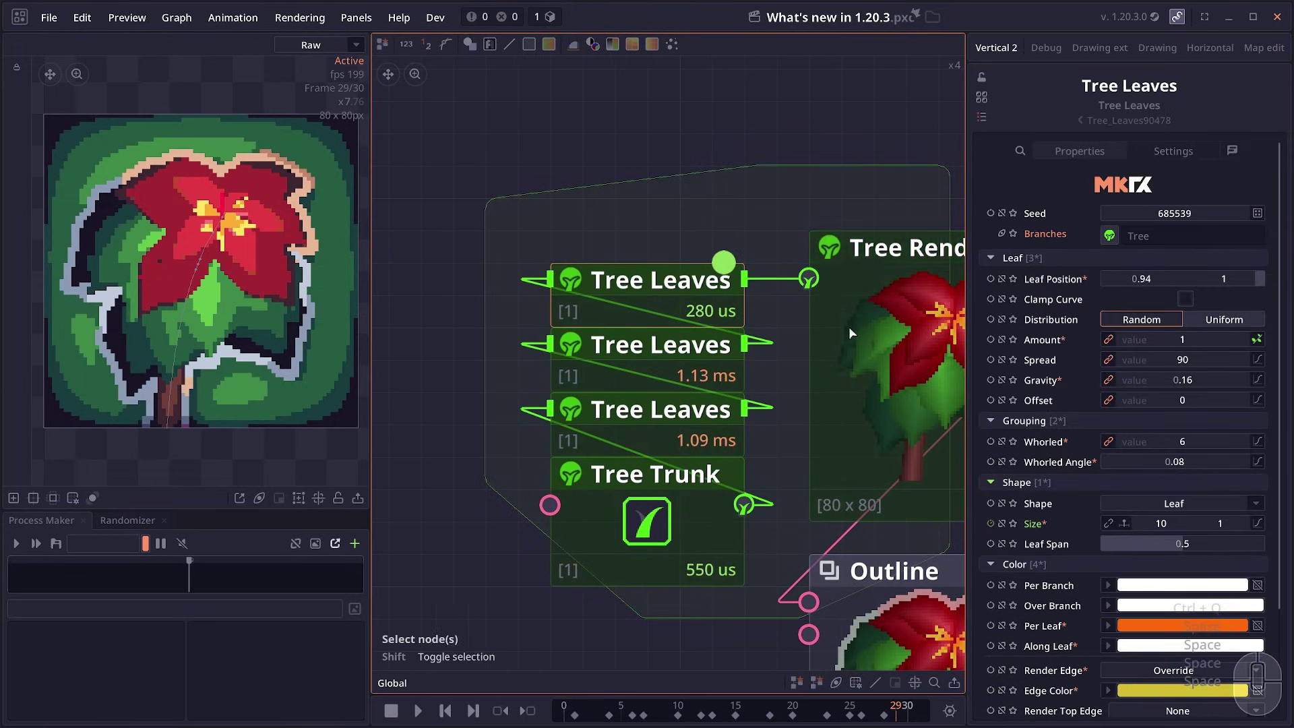
{"action": "left_click", "coordinate": [606, 364]}
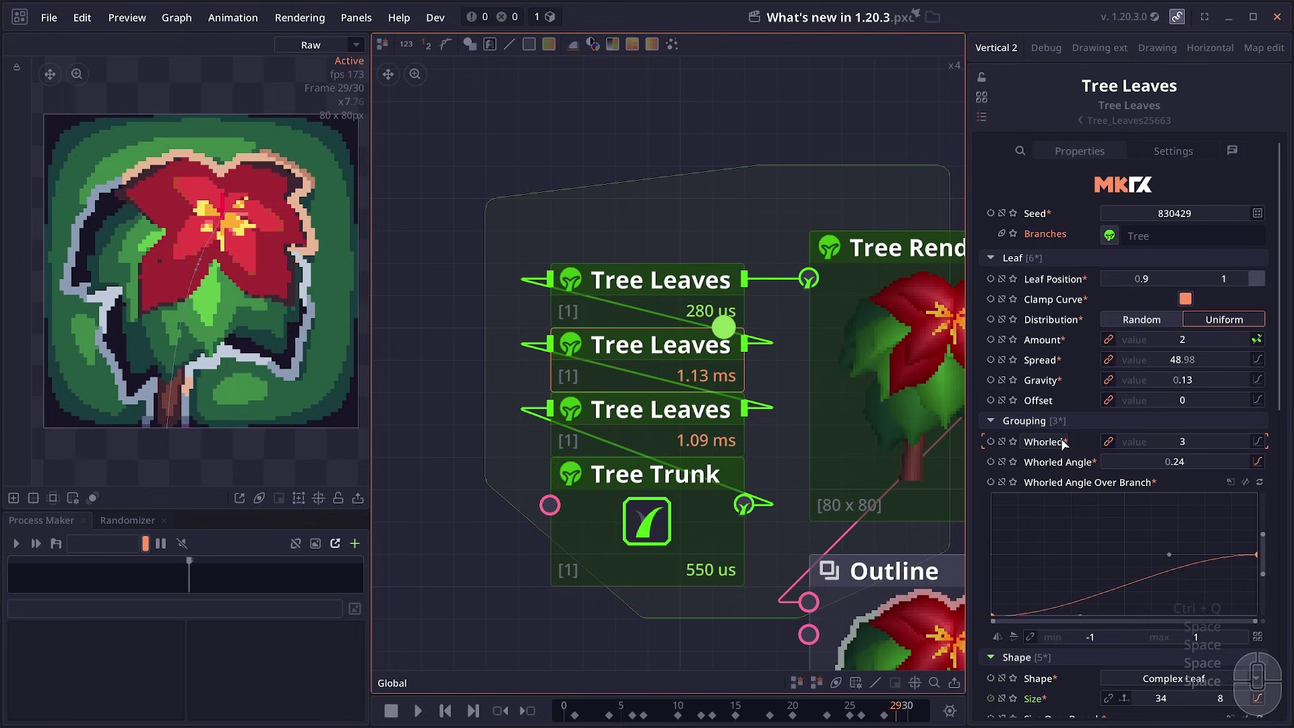
{"action": "scroll", "coordinate": [1062, 442], "scroll_direction": "down", "scroll_amount": 1}
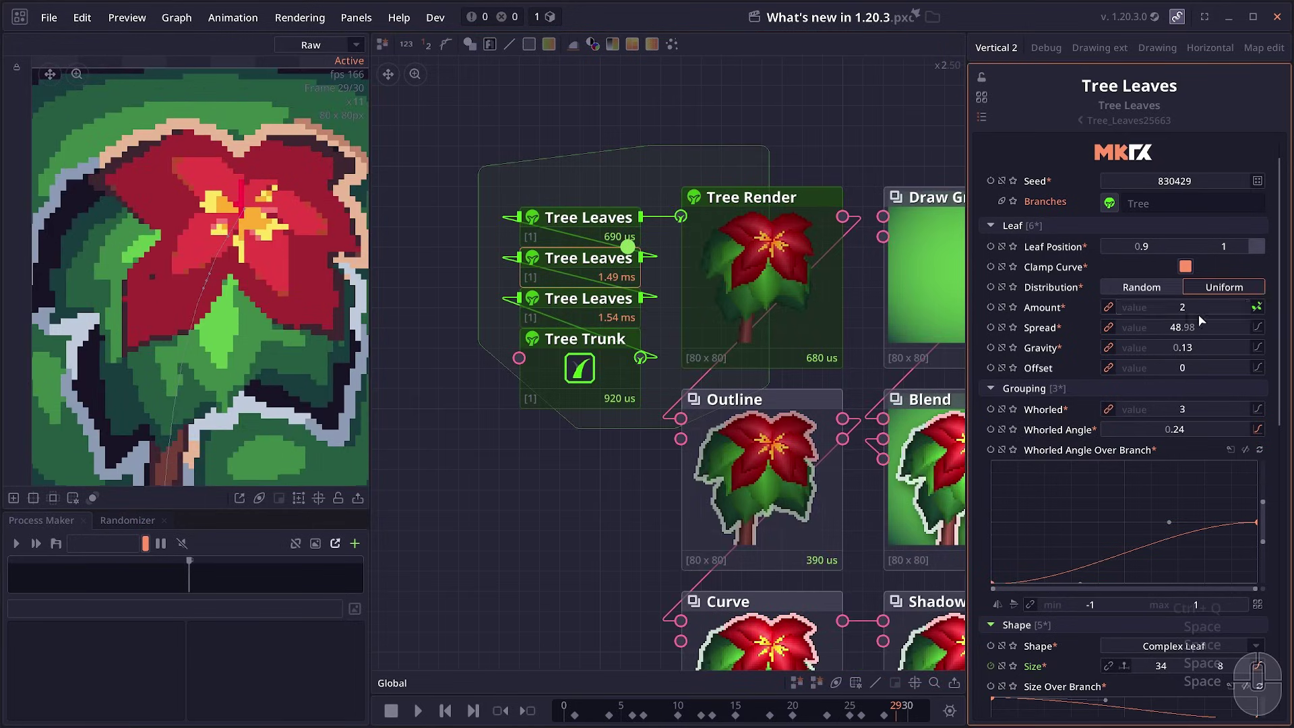
{"action": "left_click", "coordinate": [1257, 308]}
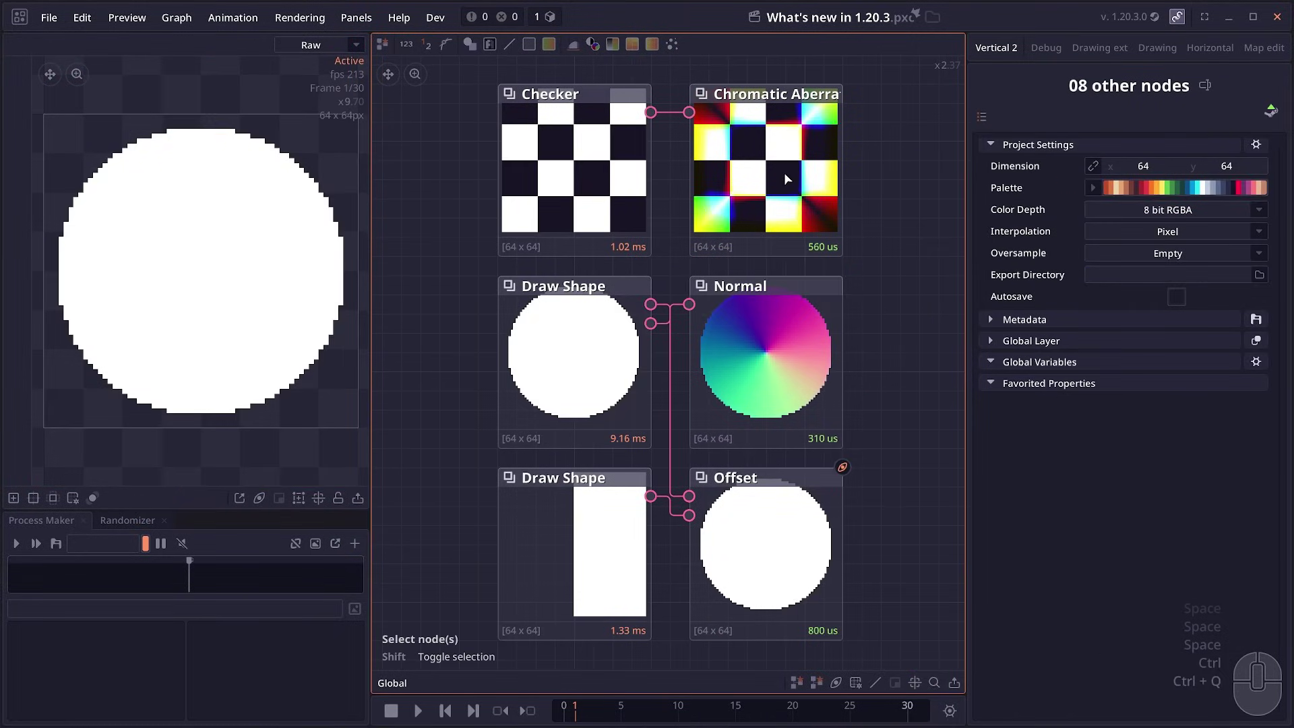
Examine the Chromatic Aberration node's effect and iteration settings and preview its output on the checker pattern.
{"action": "left_click", "coordinate": [785, 173]}
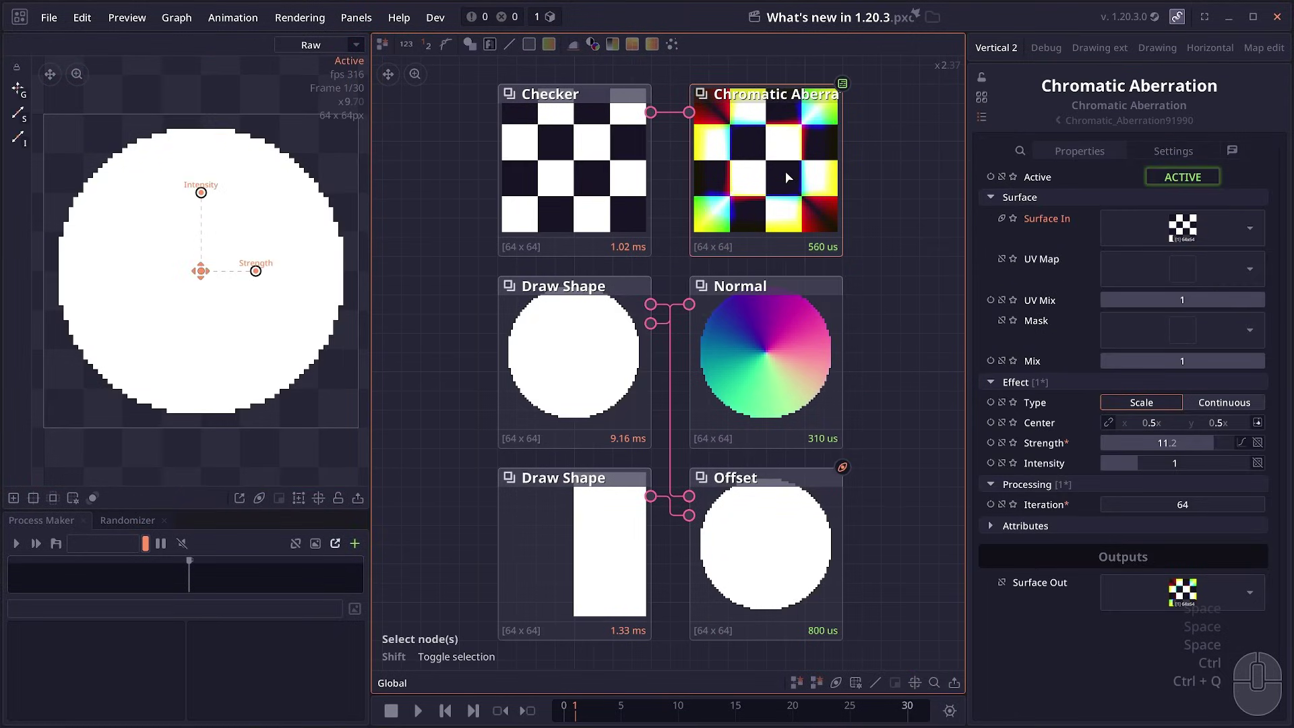
{"action": "left_click_drag", "start_coordinate": [786, 173], "coordinate": [802, 209]}
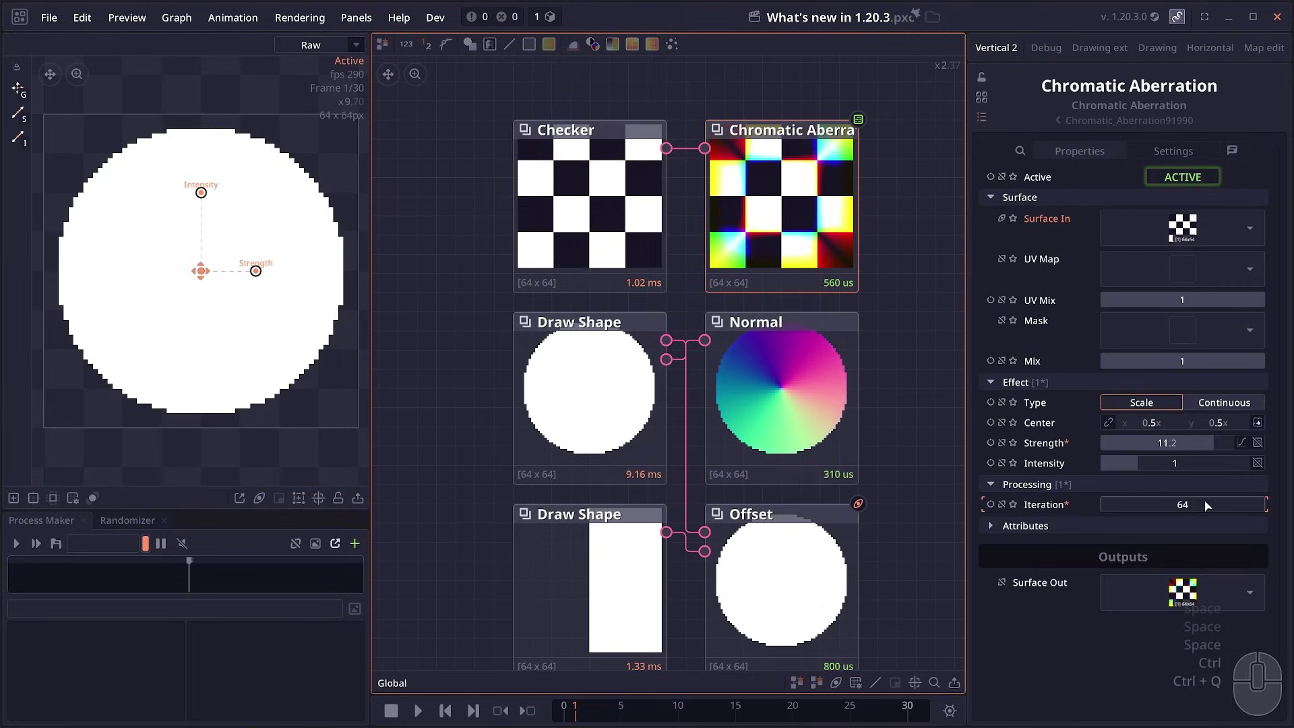
{"action": "left_click", "coordinate": [758, 181]}
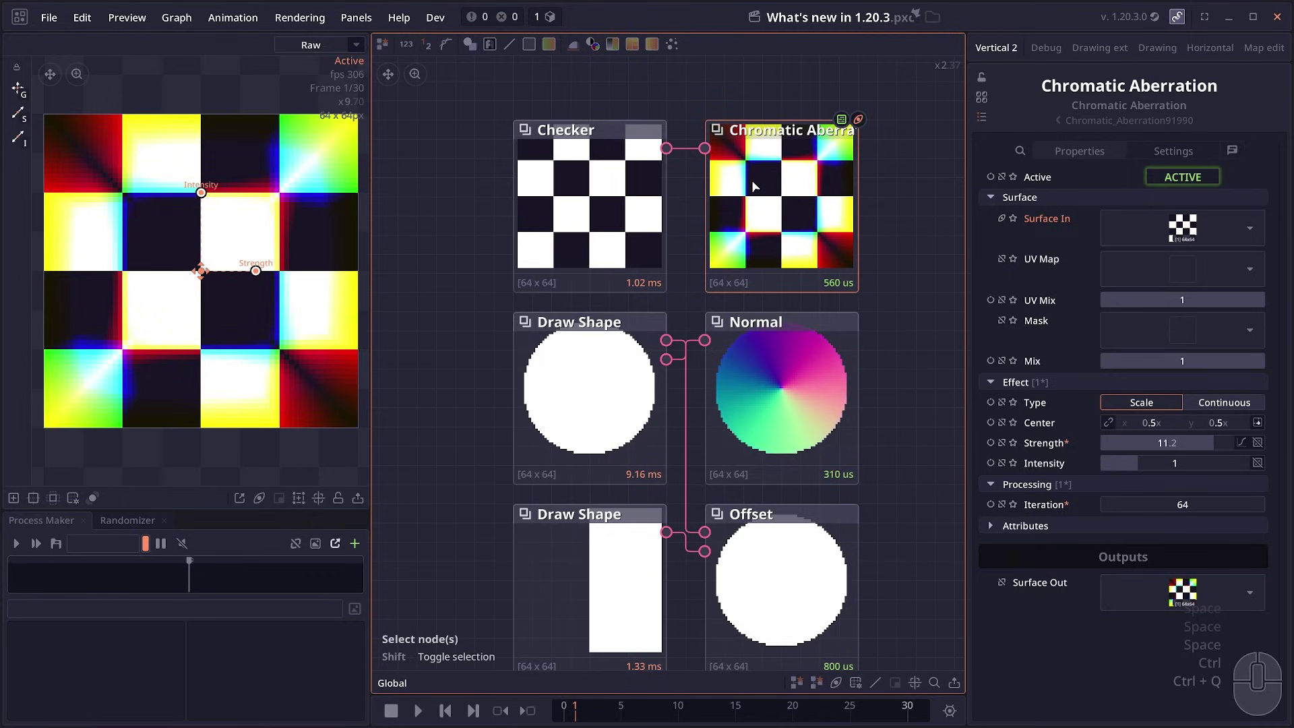
Preview the Normal node's output and examine its Flip Y option.
{"action": "scroll", "coordinate": [773, 358], "scroll_direction": "down", "scroll_amount": 1}
{"action": "left_click", "coordinate": [774, 358]}
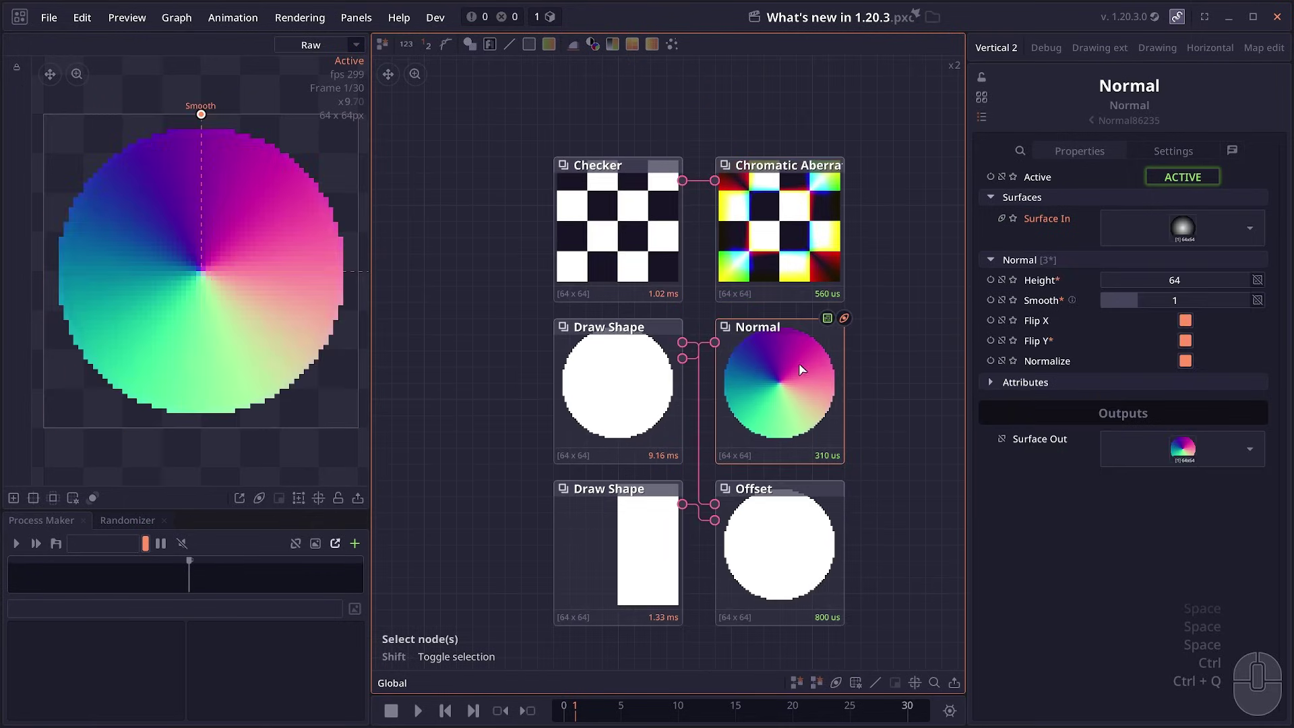
{"action": "left_click", "coordinate": [1187, 341]}
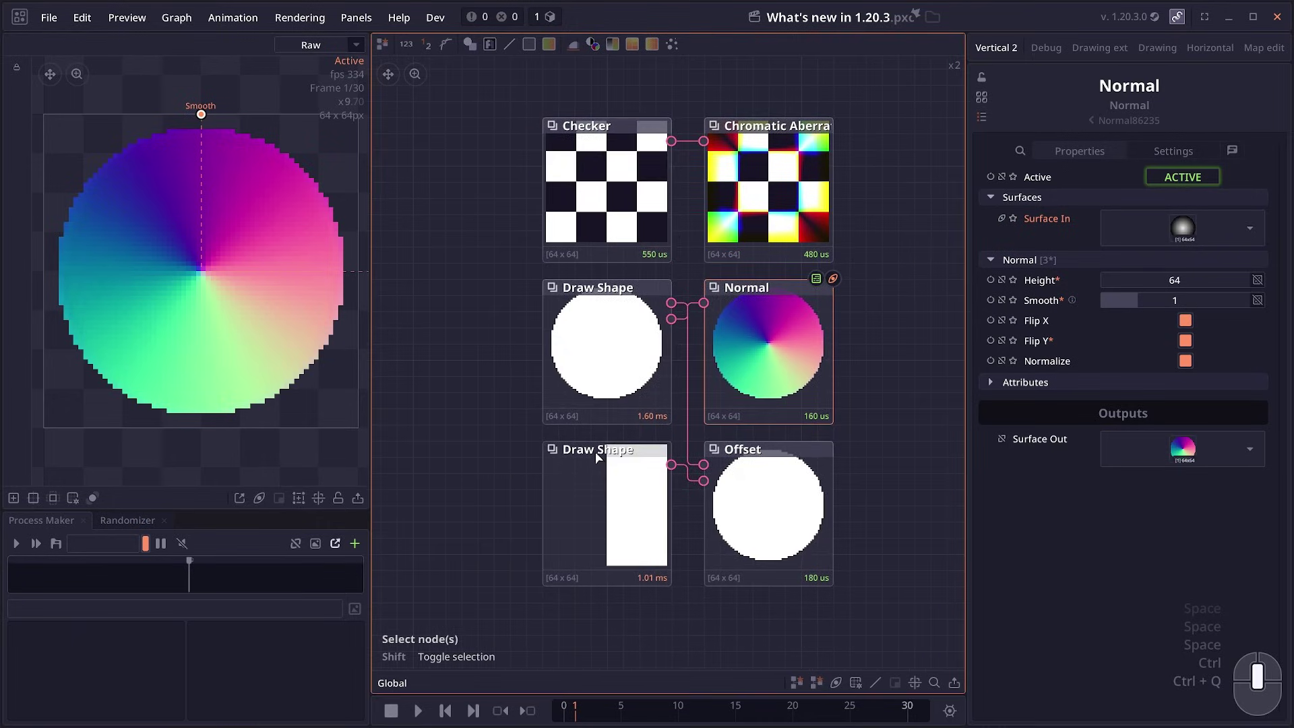
Preview the Offset node's output and set its X Offset to 0.88.
{"action": "left_click", "coordinate": [760, 505]}
{"action": "left_click_drag", "start_coordinate": [1178, 241], "coordinate": [1246, 240]}
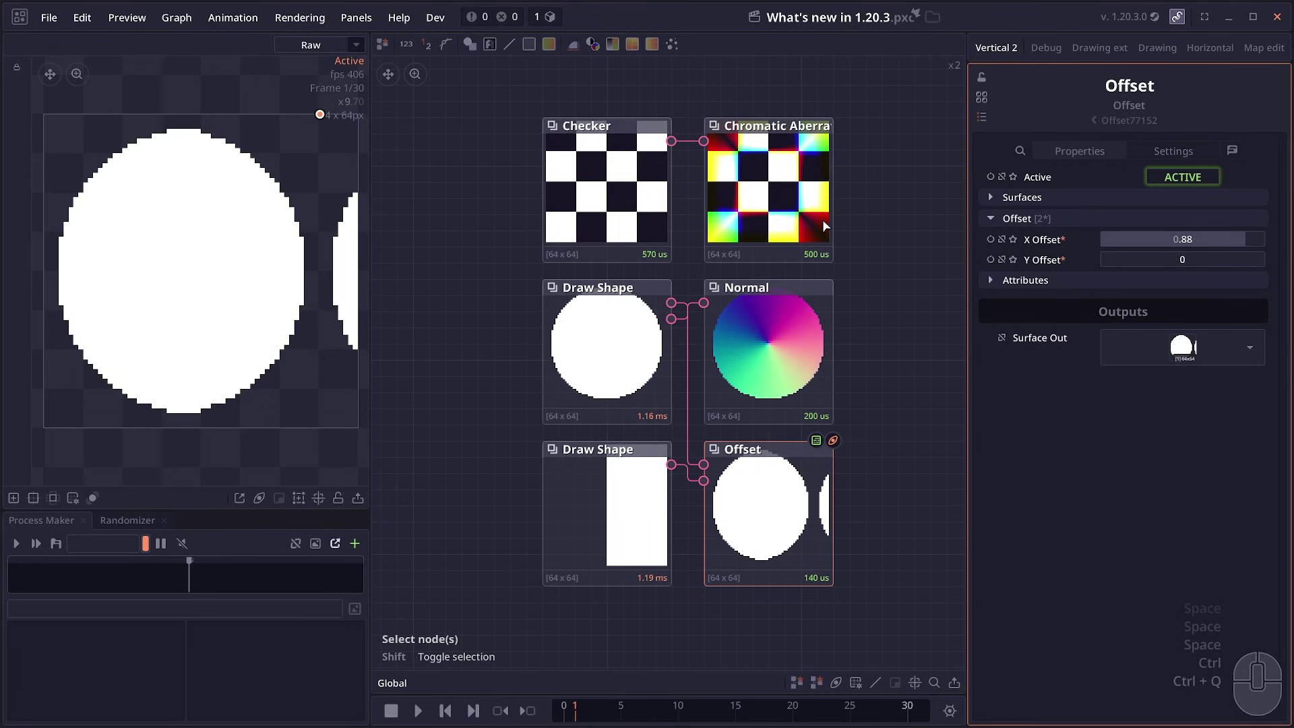
Inspect the preview gizmos of the ellipse Draw Shape and Checker nodes, and turn the gizmo display off.
{"action": "left_click", "coordinate": [617, 367]}
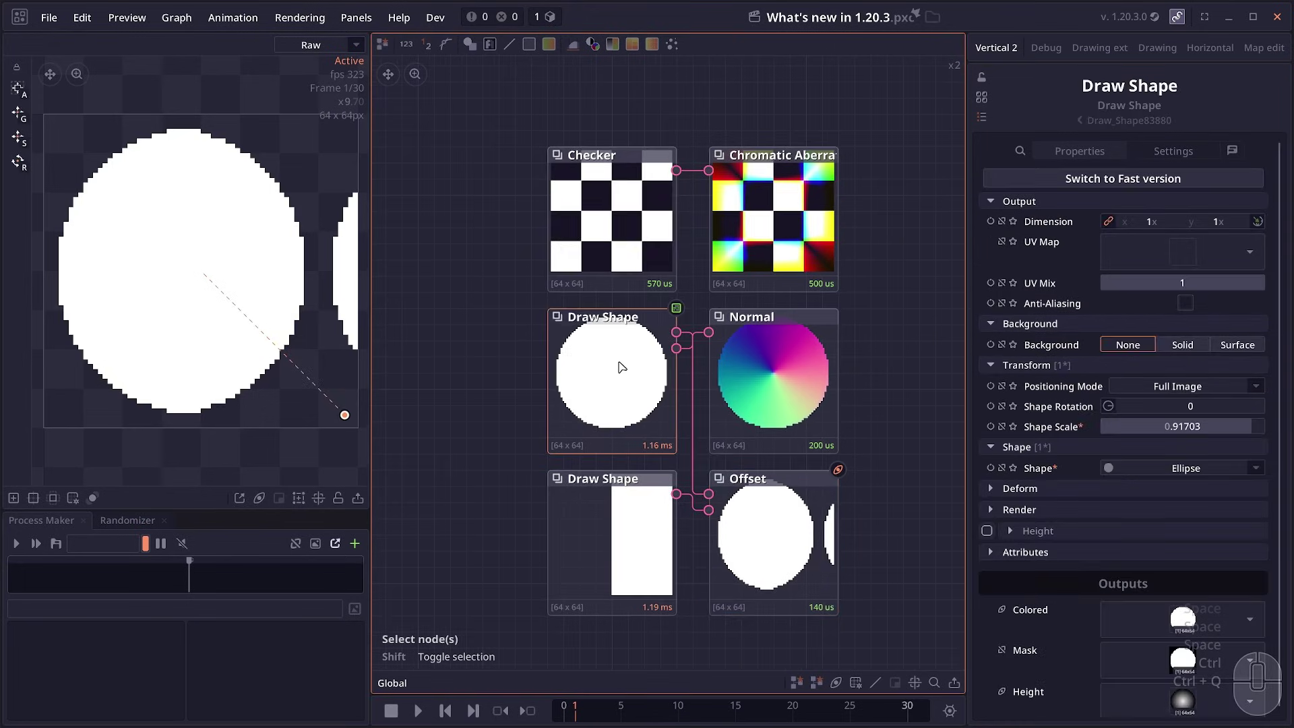
{"action": "middle_click", "coordinate": [504, 337]}
{"action": "right_click", "coordinate": [443, 363]}
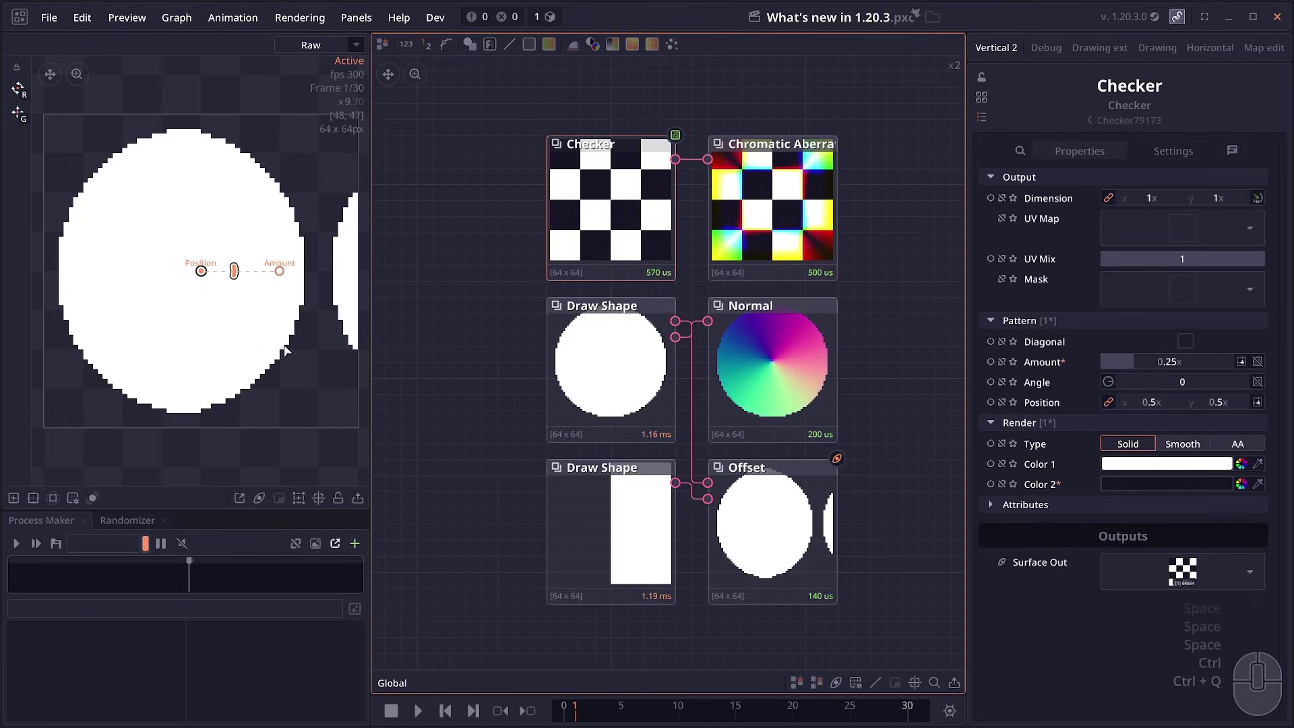
{"action": "left_click", "coordinate": [298, 499]}
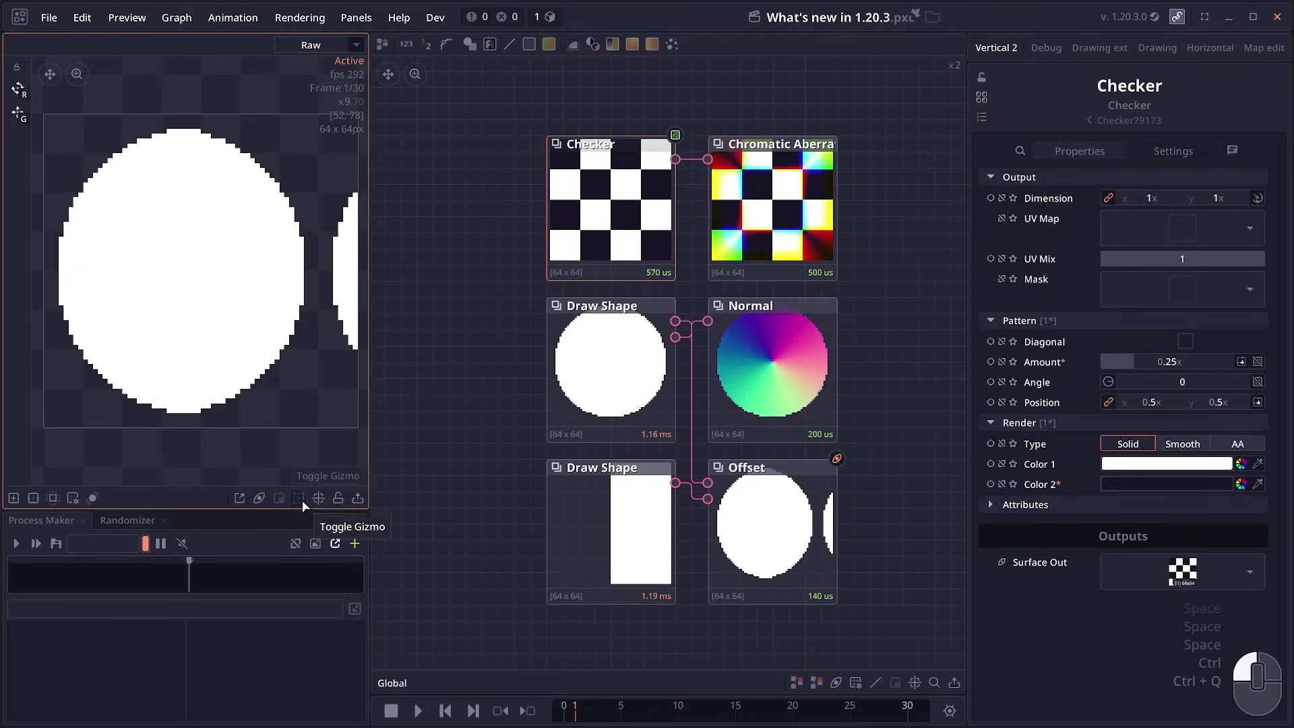